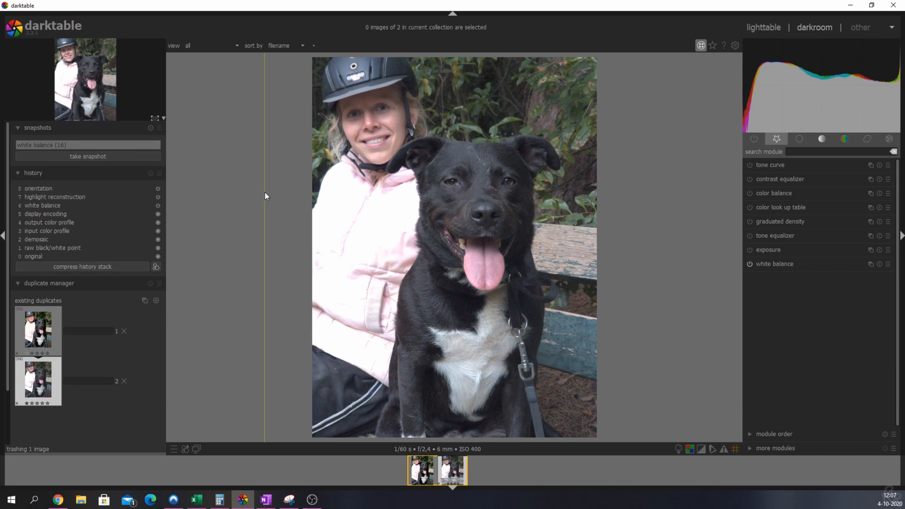
Compare the white balance snapshot with the current photo across its full width, hide the snapshot and select the orientation entry in the history
{"action": "left_click_drag", "start_coordinate": [265, 192], "coordinate": [611, 228]}
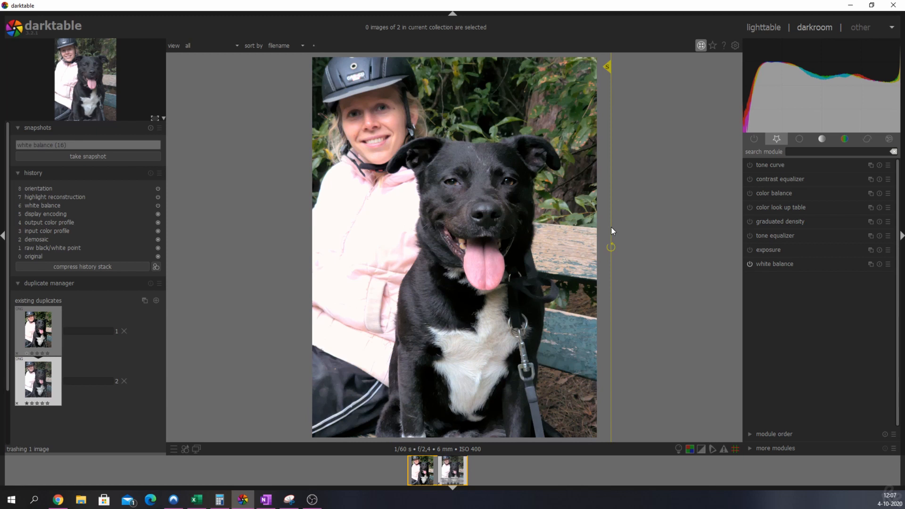
{"action": "left_click", "coordinate": [88, 145]}
{"action": "left_click", "coordinate": [46, 195]}
{"action": "left_click", "coordinate": [46, 188]}
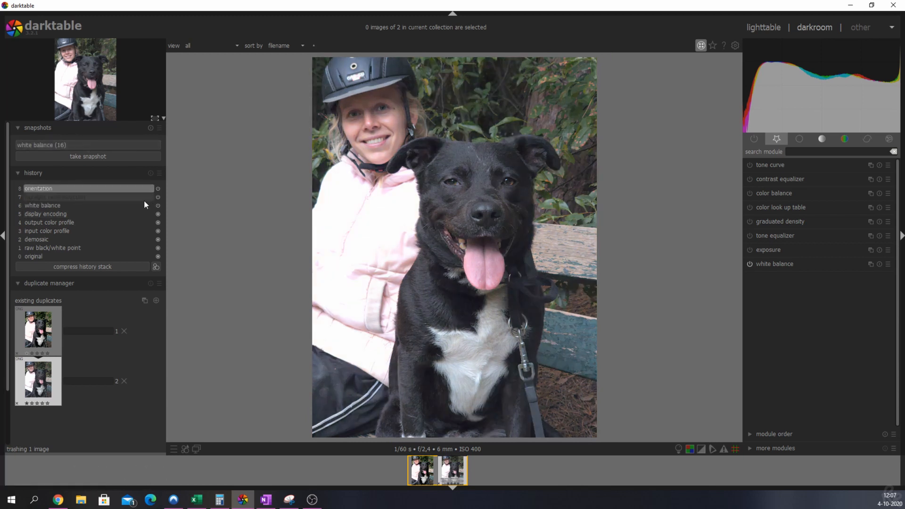
Enable the exposure module with a black level correction of 0.0030 and an exposure of 0.40 EV
{"action": "left_click", "coordinate": [777, 254]}
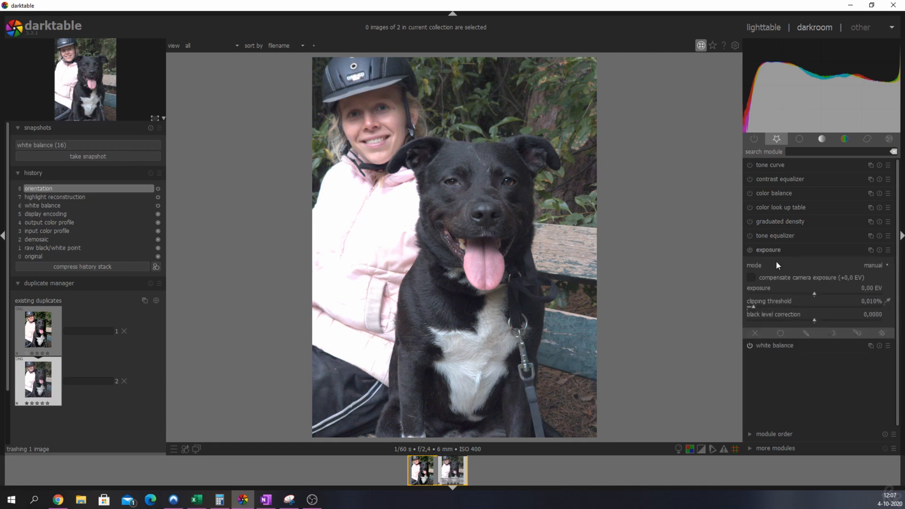
{"action": "left_click", "coordinate": [751, 250]}
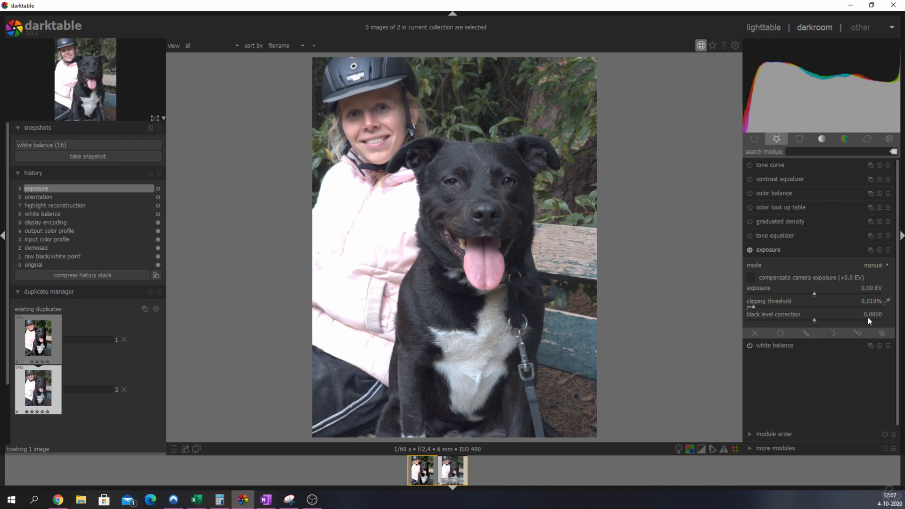
{"action": "scroll", "coordinate": [872, 316], "scroll_direction": "up", "scroll_amount": 3}
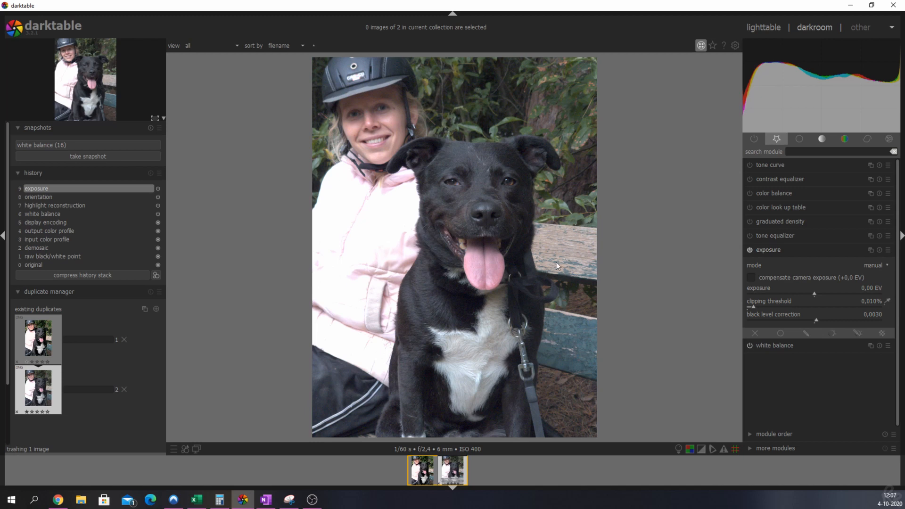
{"action": "right_click", "coordinate": [868, 287]}
{"action": "type", "text": "0.4"}
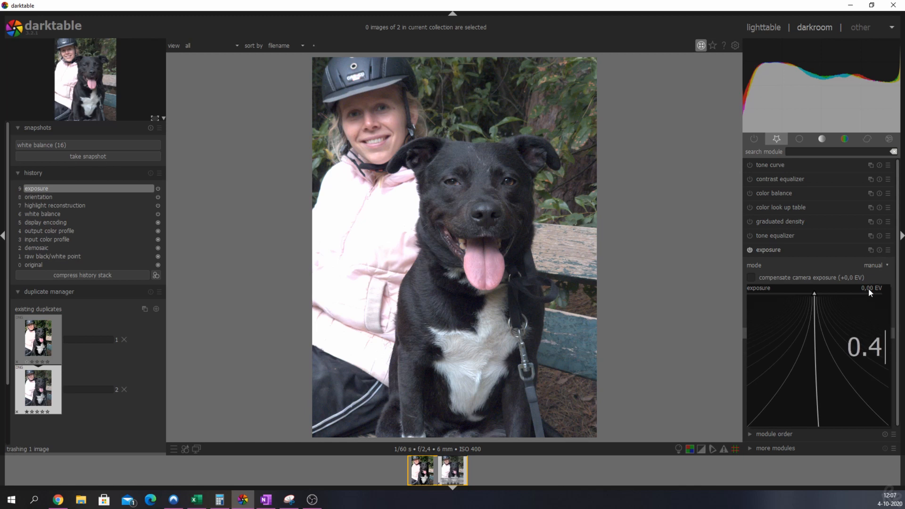
{"action": "key", "text": "Return"}
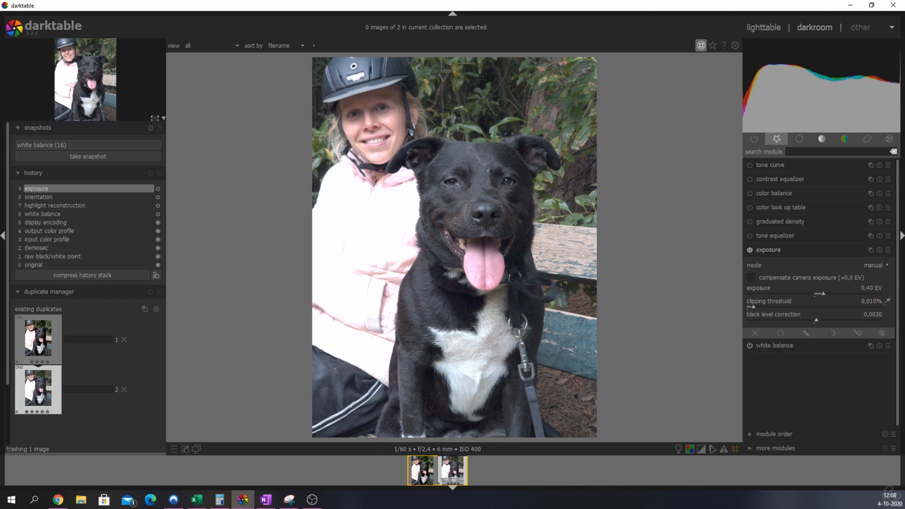
{"action": "left_click", "coordinate": [776, 250]}
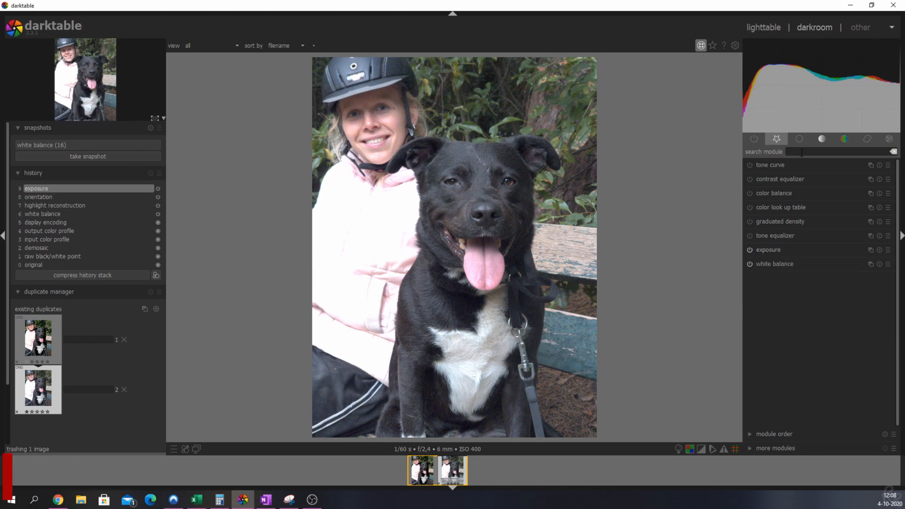
Find and enable the filmic rgb module and set its white relative exposure to +4.50 EV
{"action": "type", "text": "filmic"}
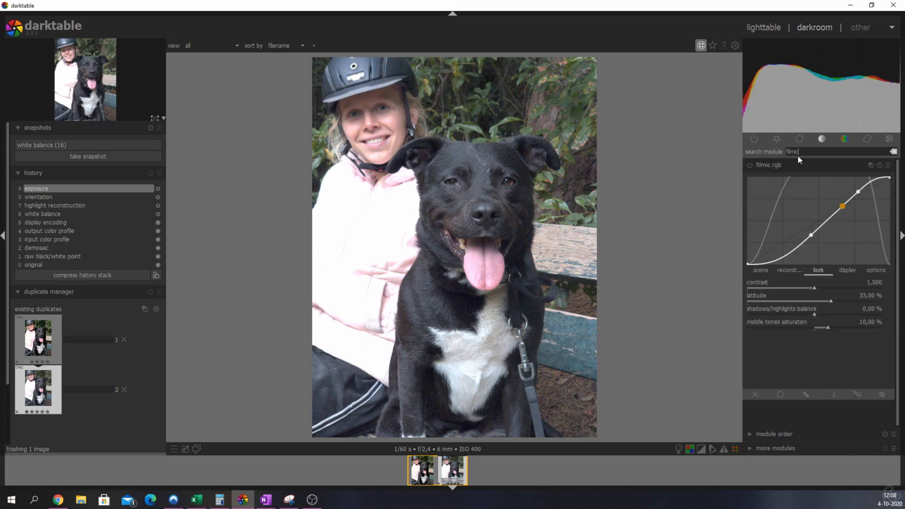
{"action": "left_click", "coordinate": [764, 269]}
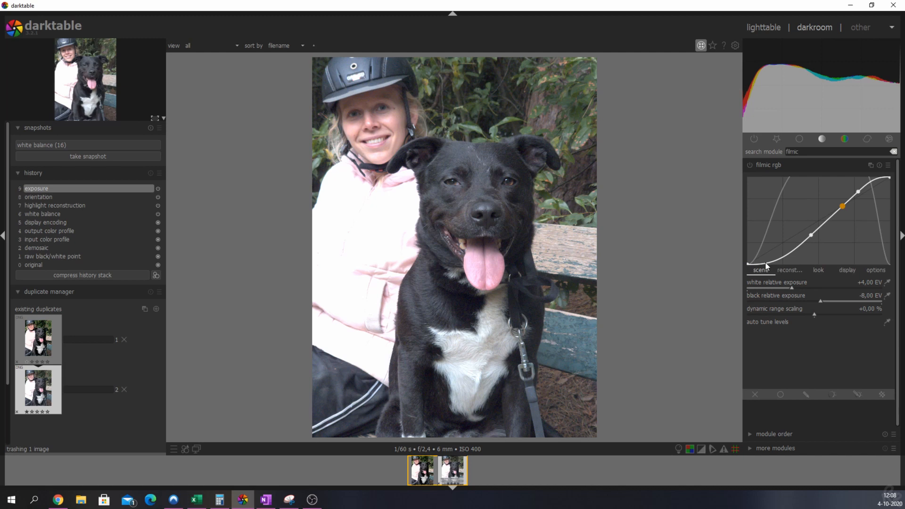
{"action": "left_click", "coordinate": [749, 165]}
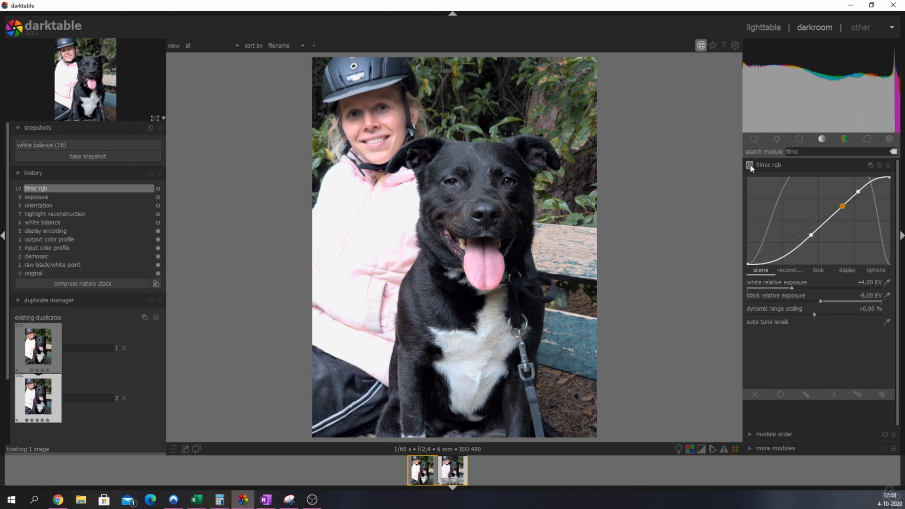
{"action": "left_click_drag", "start_coordinate": [793, 287], "coordinate": [851, 290]}
{"action": "right_click", "coordinate": [872, 284]}
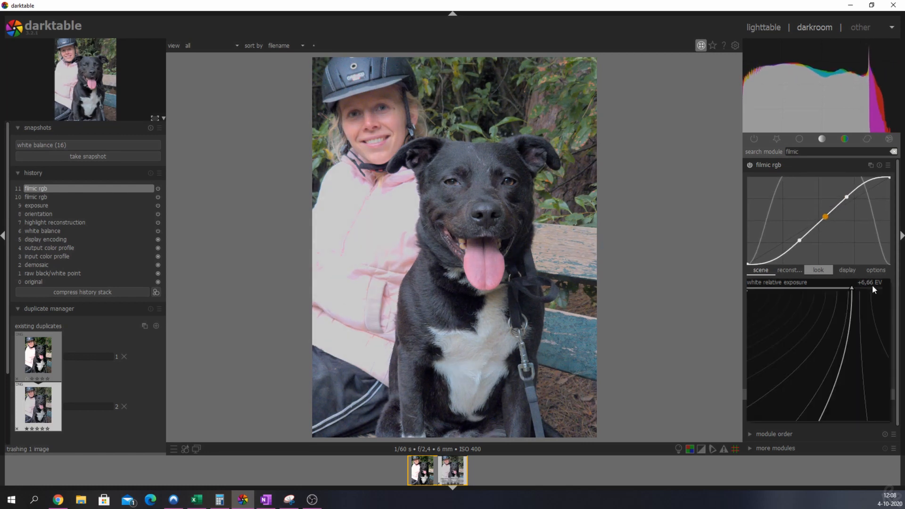
{"action": "type", "text": "4.5"}
{"action": "key", "text": "Return"}
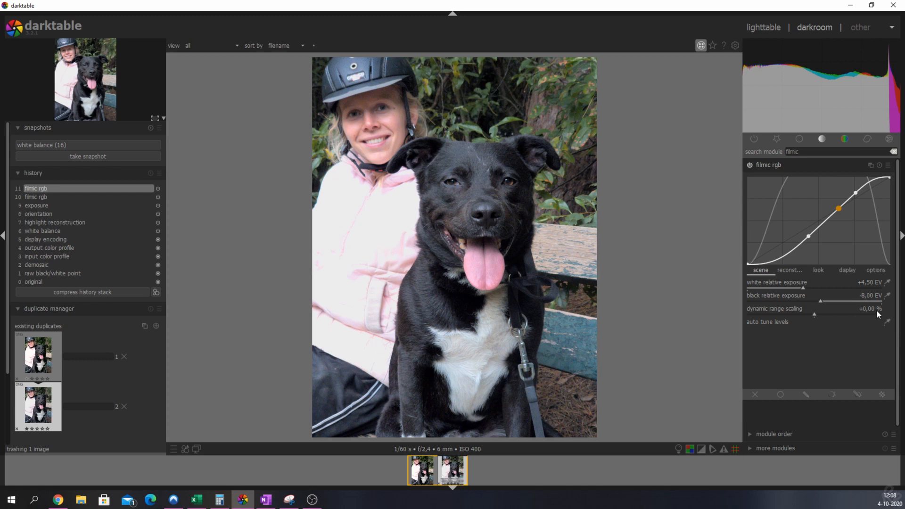
Set the highlight reconstruction transition in filmic rgb to +3.90 EV
{"action": "left_click", "coordinate": [788, 270]}
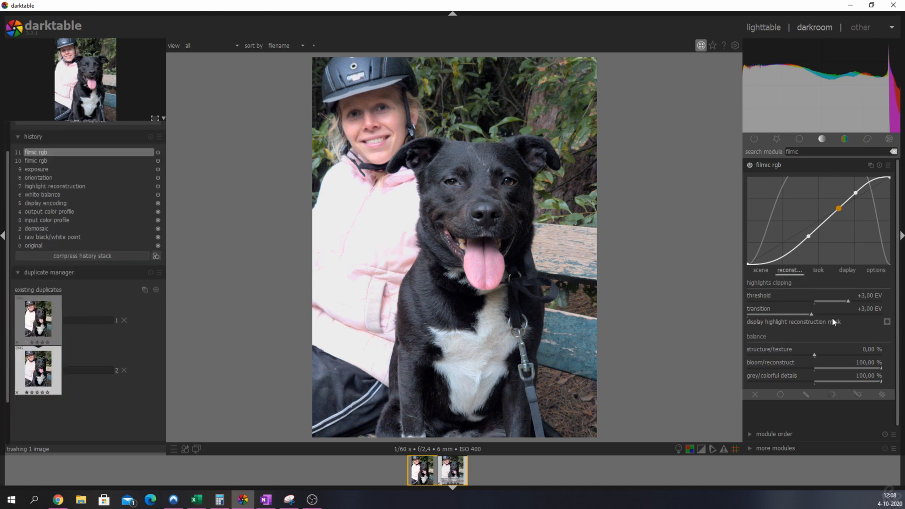
{"action": "left_click_drag", "start_coordinate": [810, 315], "coordinate": [904, 315]}
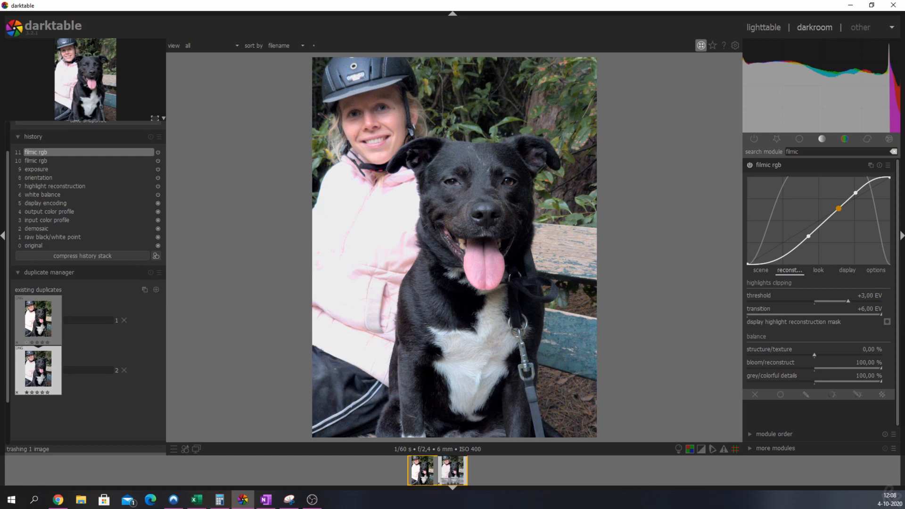
{"action": "mouse_move", "coordinate": [903, 315]}
{"action": "left_mouse_down"}
{"action": "mouse_move", "coordinate": [770, 327]}
{"action": "mouse_move", "coordinate": [903, 325]}
{"action": "left_mouse_up"}
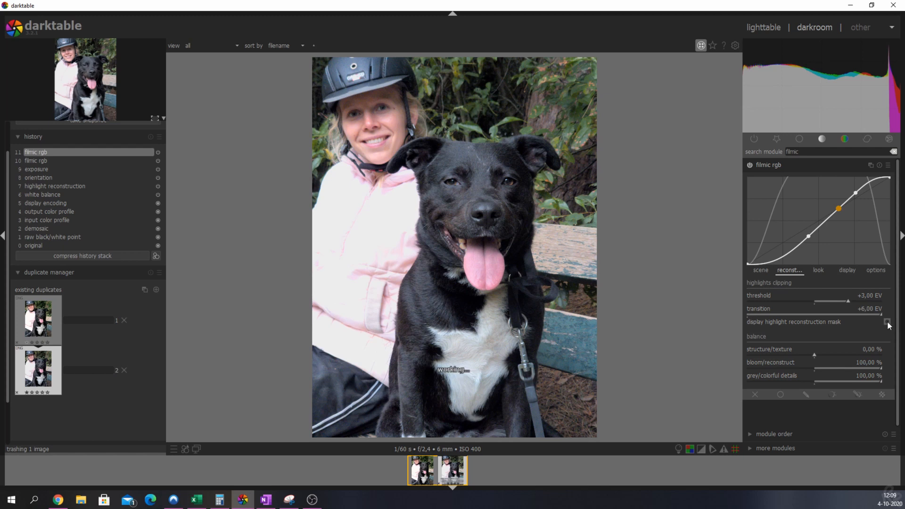
{"action": "left_click", "coordinate": [768, 313]}
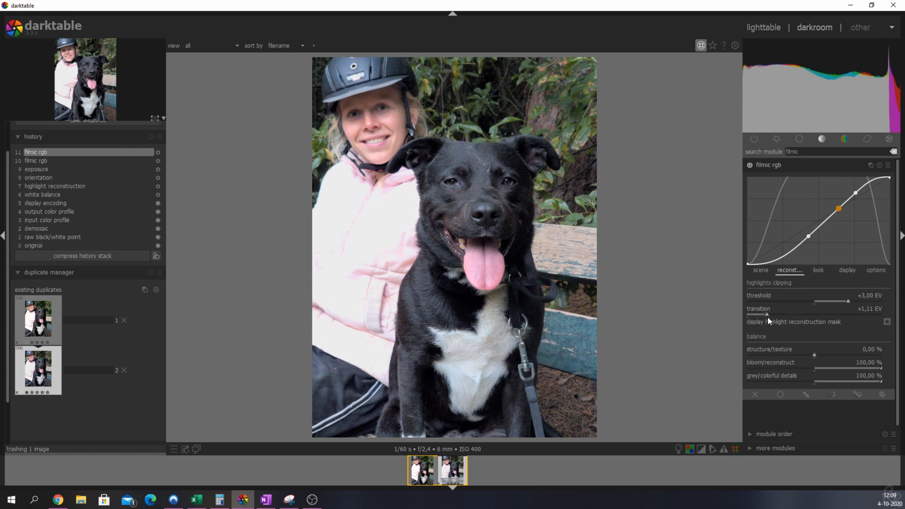
{"action": "right_click", "coordinate": [869, 308]}
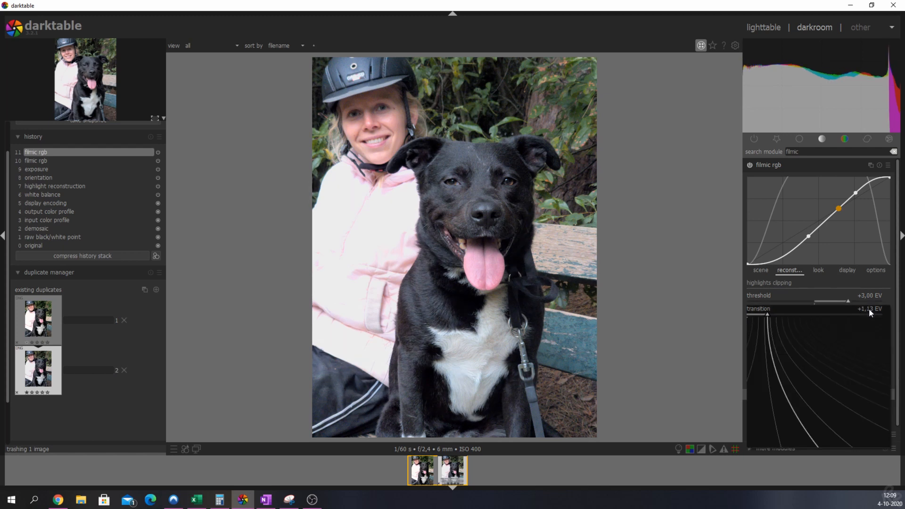
{"action": "type", "text": "3,9"}
{"action": "key", "text": "Return"}
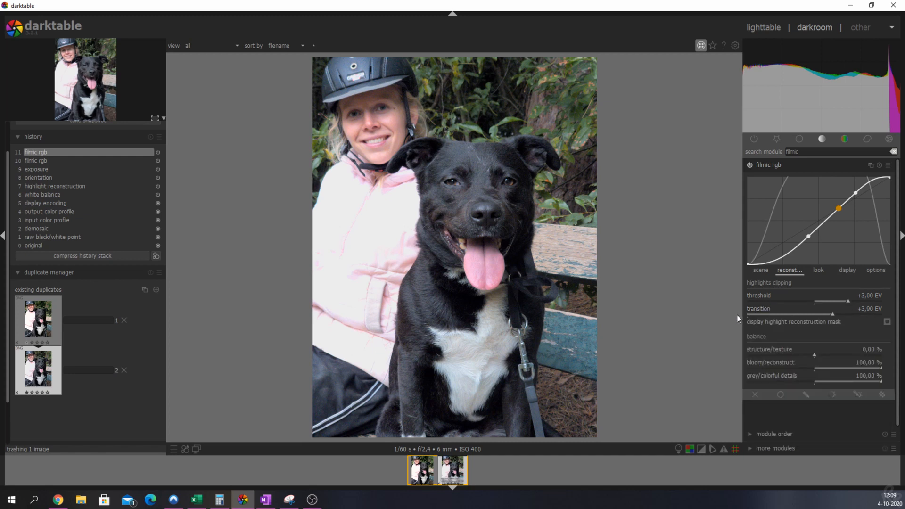
Adjust the filmic rgb look to a contrast of 1.666 and a middle tones saturation of 12 %
{"action": "left_click", "coordinate": [820, 270]}
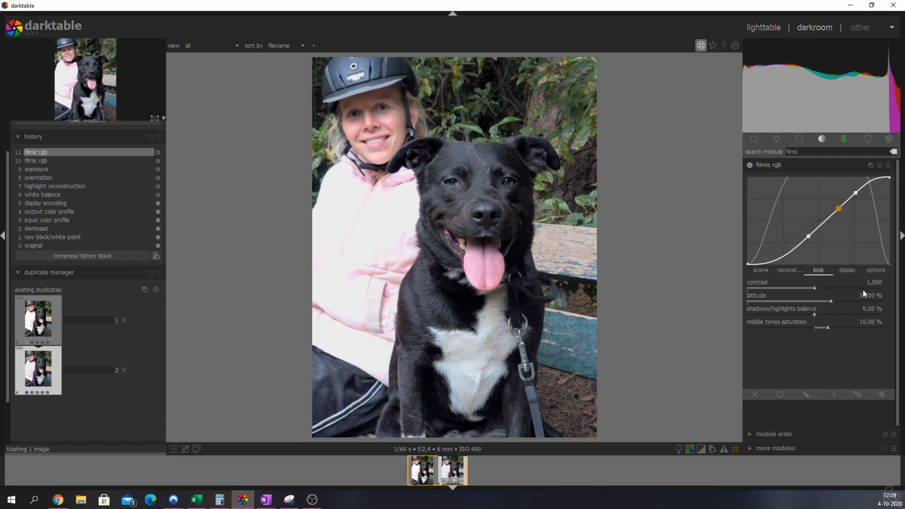
{"action": "left_click_drag", "start_coordinate": [814, 286], "coordinate": [836, 286]}
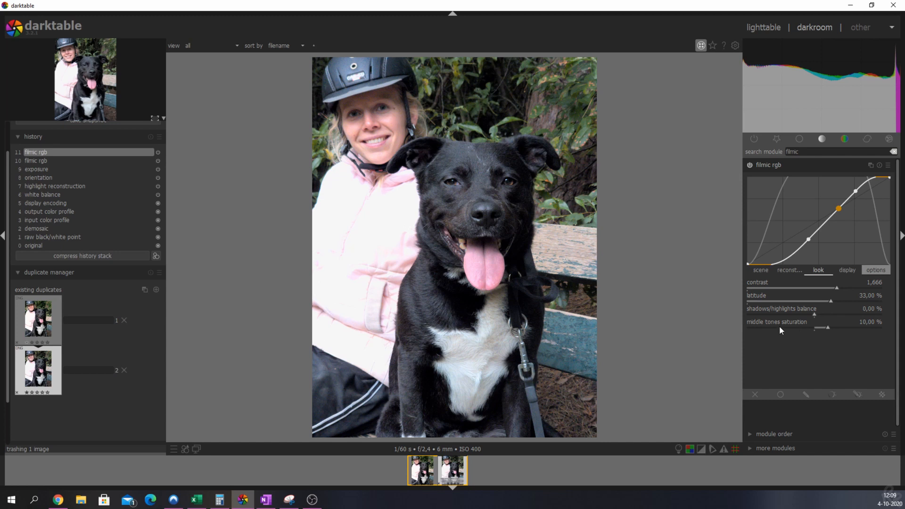
{"action": "left_click_drag", "start_coordinate": [827, 327], "coordinate": [739, 327]}
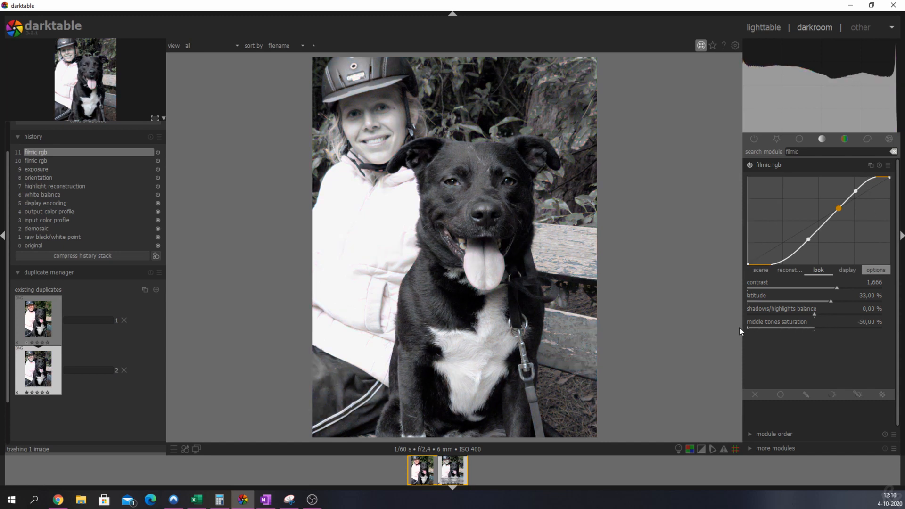
{"action": "left_click_drag", "start_coordinate": [755, 328], "coordinate": [835, 327]}
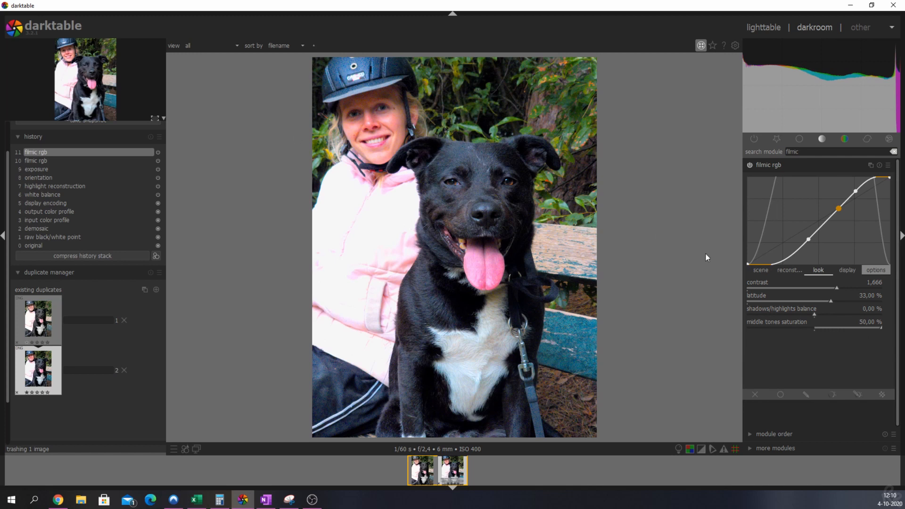
{"action": "right_click", "coordinate": [864, 322]}
{"action": "type", "text": "12"}
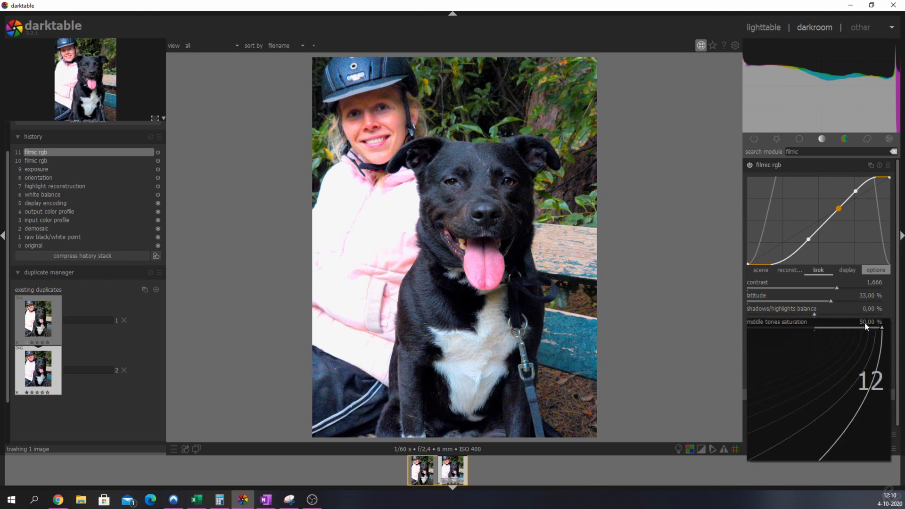
{"action": "key", "text": "Return"}
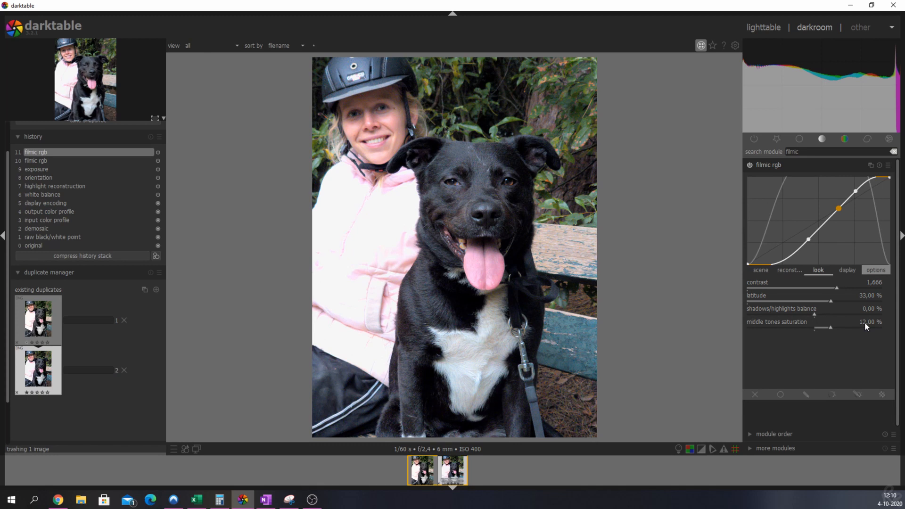
Compare the photo with filmic rgb off and on, and view the module's target black and white luminance settings
{"action": "left_click", "coordinate": [750, 164]}
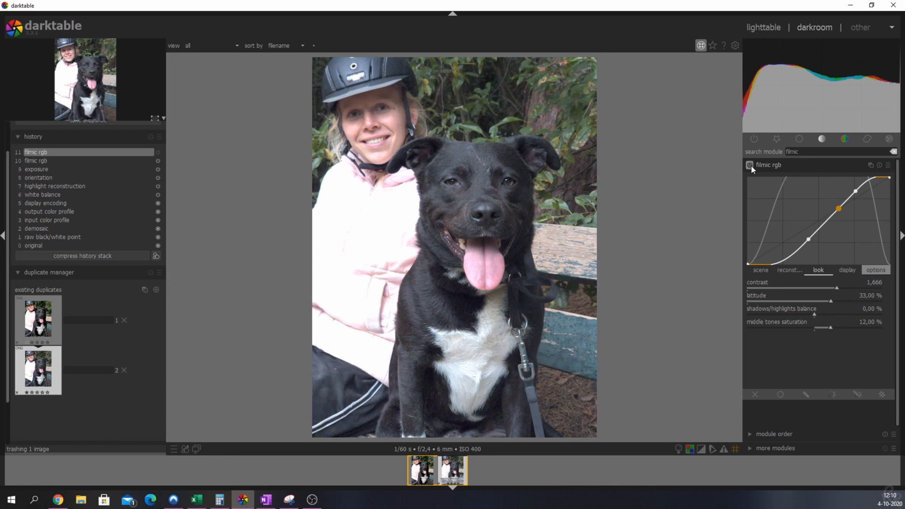
{"action": "left_click", "coordinate": [750, 165]}
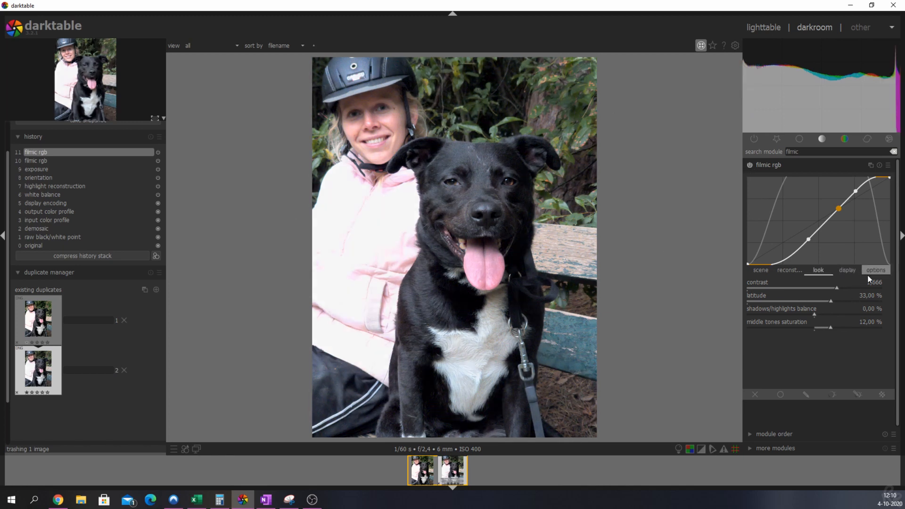
{"action": "left_click", "coordinate": [852, 270]}
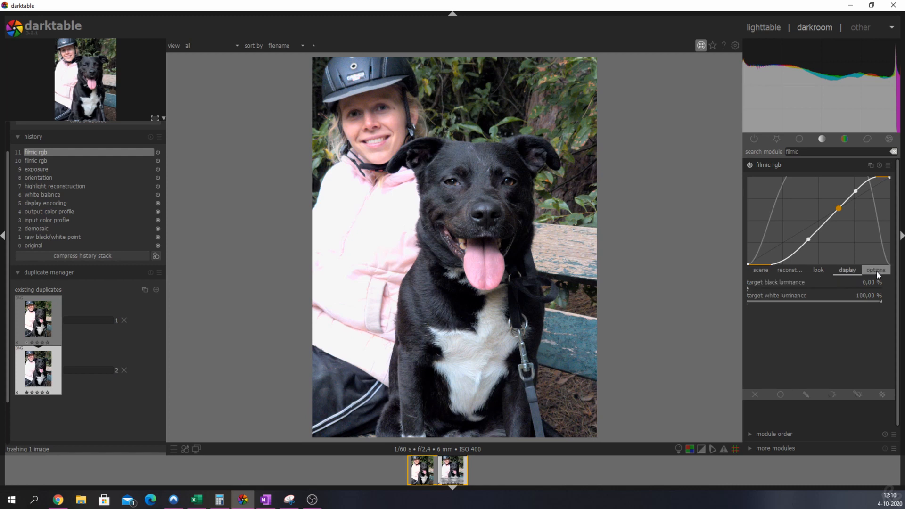
Set the filmic rgb contrast in highlights to soft and the type of noise to gaussian, and collapse the module
{"action": "left_click", "coordinate": [877, 272]}
{"action": "left_click", "coordinate": [859, 273]}
{"action": "left_click", "coordinate": [877, 272]}
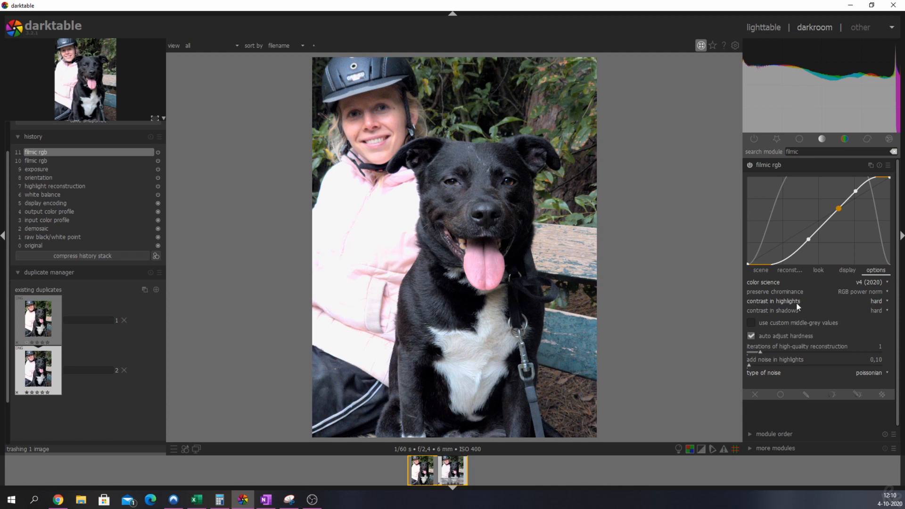
{"action": "left_click", "coordinate": [875, 298]}
{"action": "left_click", "coordinate": [877, 312]}
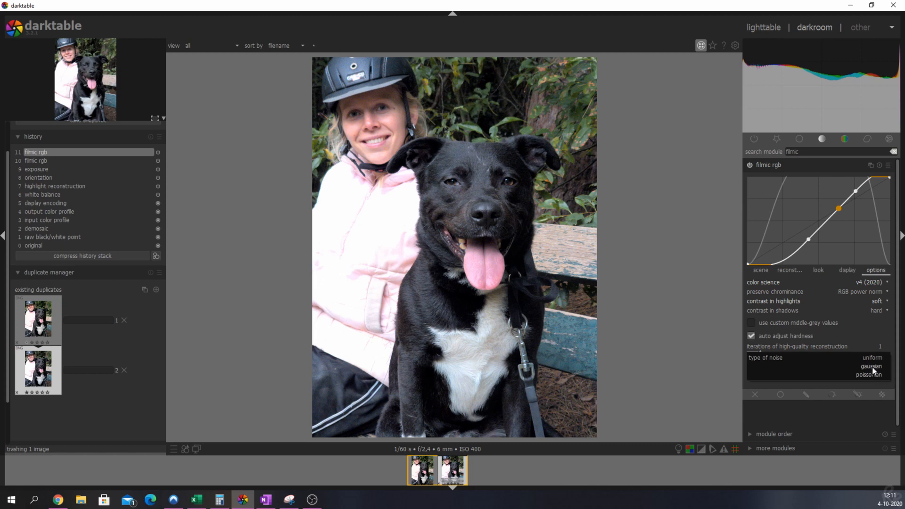
{"action": "left_click", "coordinate": [872, 366]}
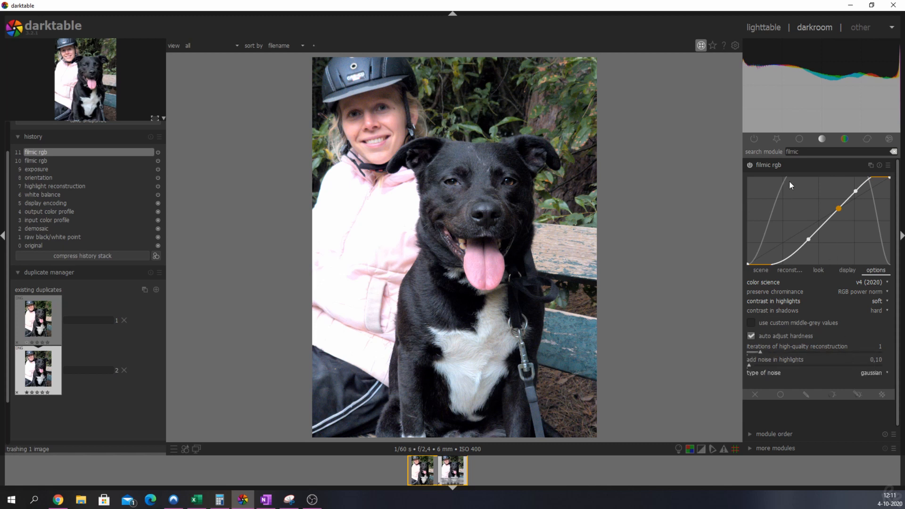
{"action": "left_click", "coordinate": [771, 166]}
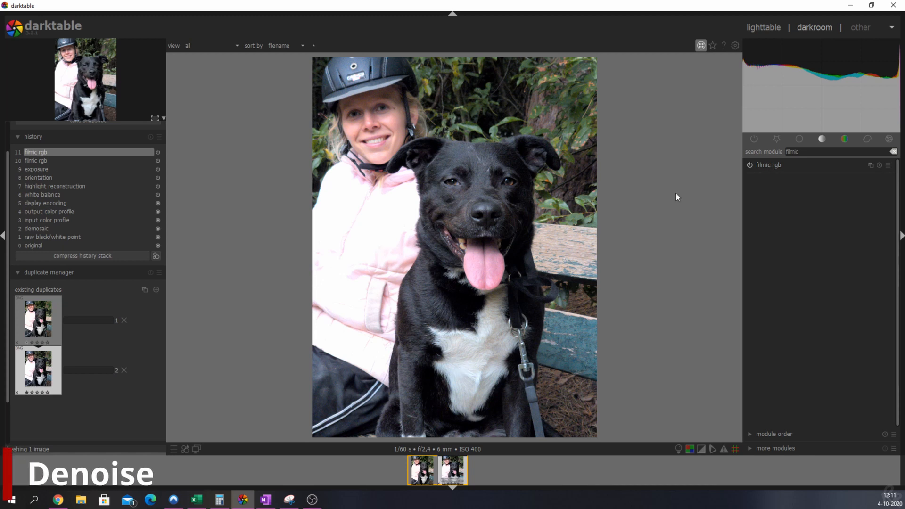
Activate the denoise (profiled) module and set its mode to wavelets while inspecting the background foliage at 100%
{"action": "middle_click", "coordinate": [437, 89]}
{"action": "left_click_drag", "start_coordinate": [509, 109], "coordinate": [446, 325]}
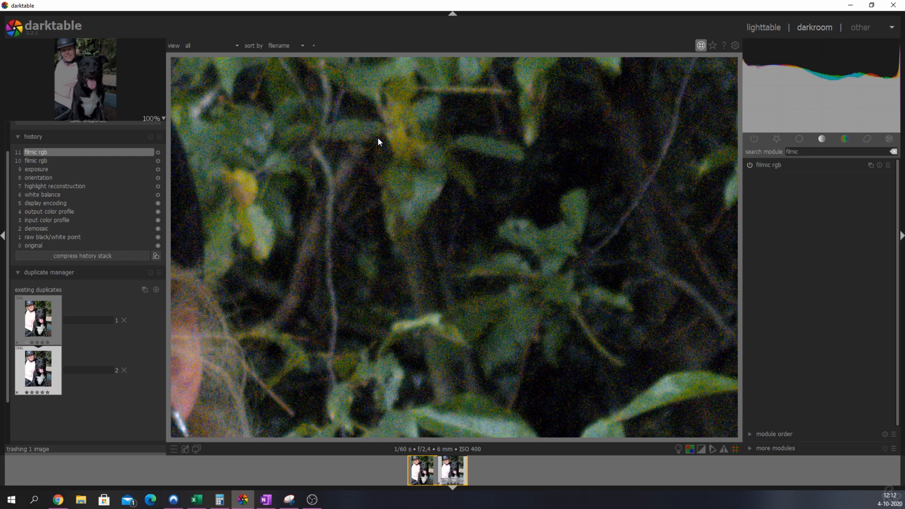
{"action": "left_click_drag", "start_coordinate": [809, 151], "coordinate": [745, 145]}
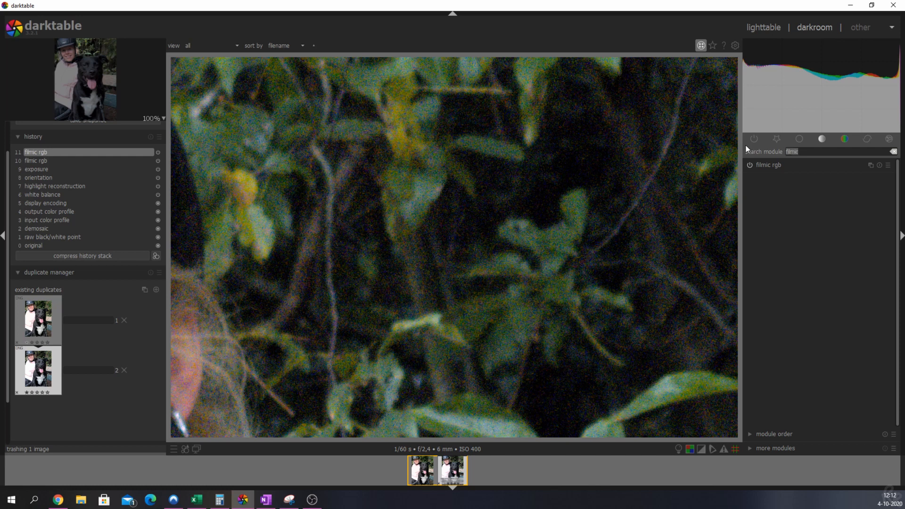
{"action": "type", "text": "denoise"}
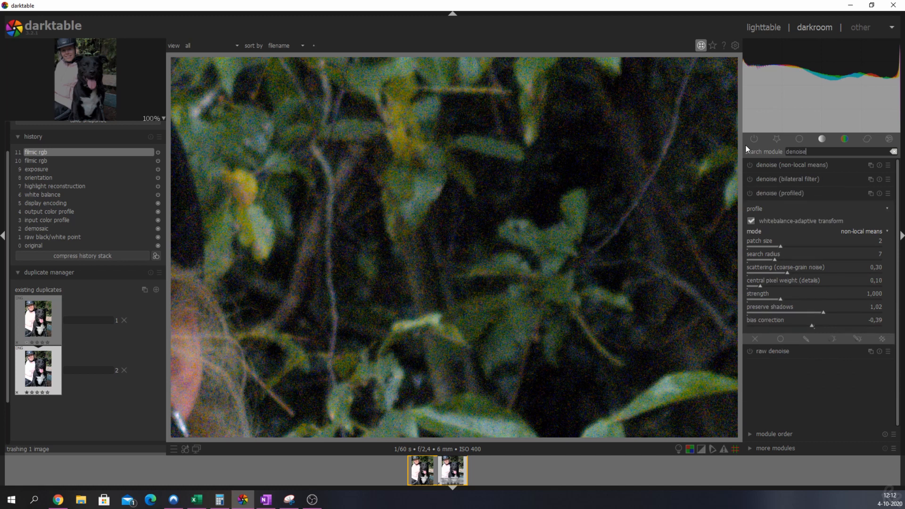
{"action": "left_click", "coordinate": [750, 192]}
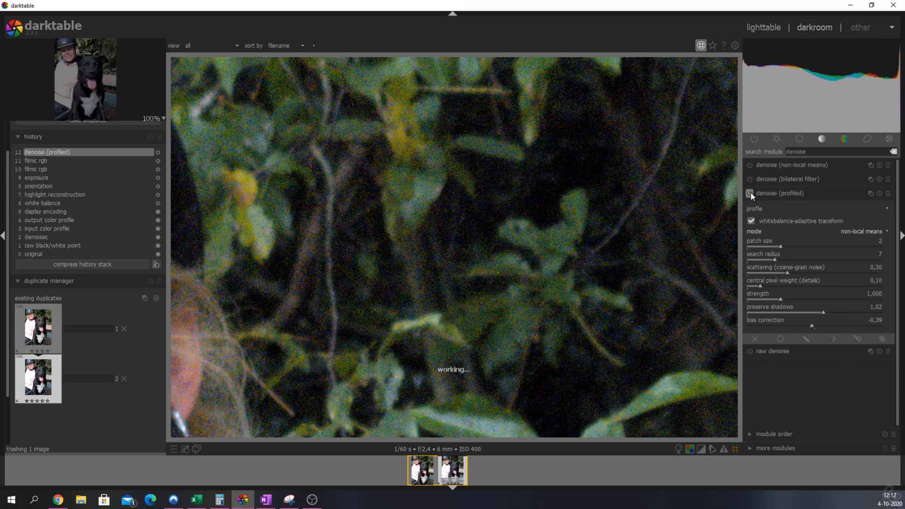
{"action": "left_click", "coordinate": [856, 232]}
{"action": "left_click", "coordinate": [870, 250]}
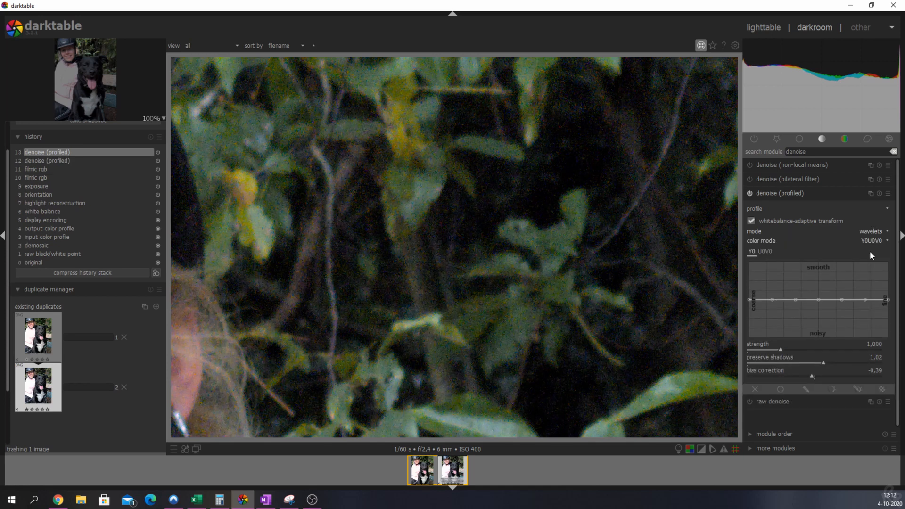
Compare the RGB and Y0U0V0 color modes of denoise (profiled) on the foliage, and choose RGB
{"action": "left_click", "coordinate": [868, 241]}
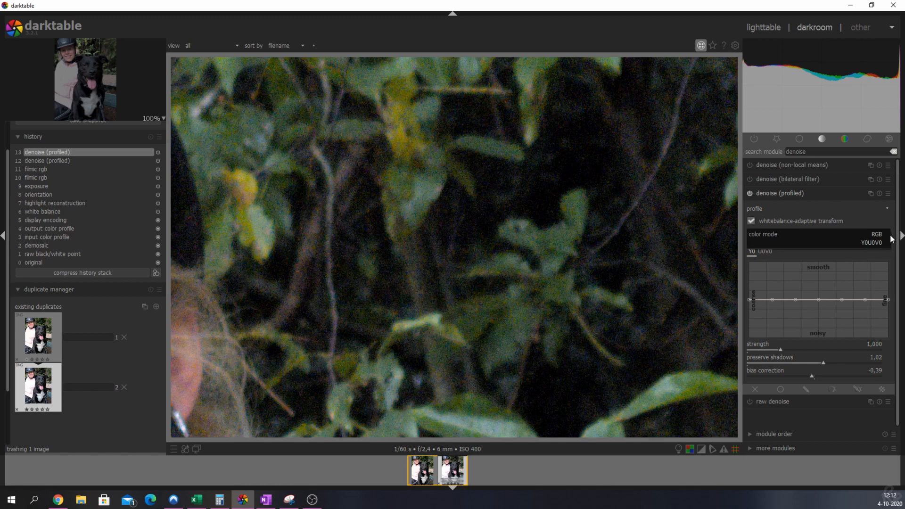
{"action": "left_click", "coordinate": [876, 234]}
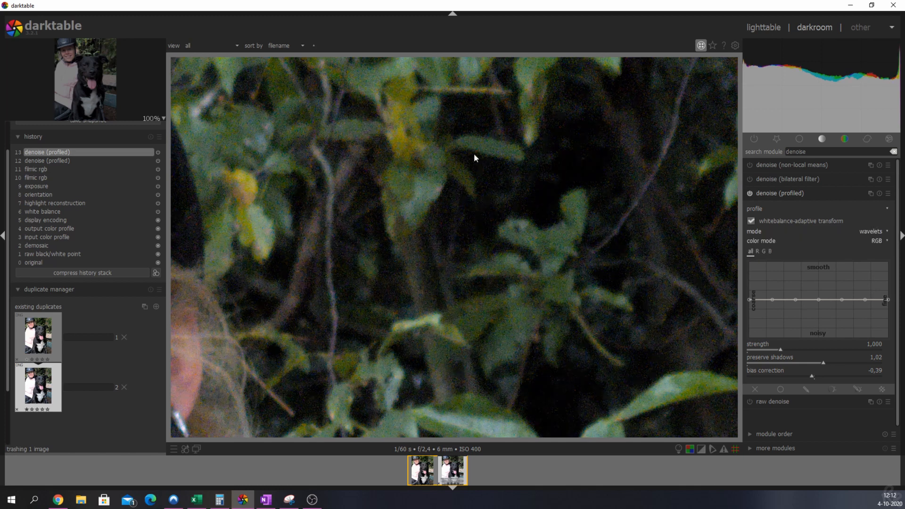
{"action": "left_click", "coordinate": [877, 244]}
{"action": "left_click", "coordinate": [872, 251]}
{"action": "left_click", "coordinate": [872, 238]}
{"action": "left_click", "coordinate": [876, 234]}
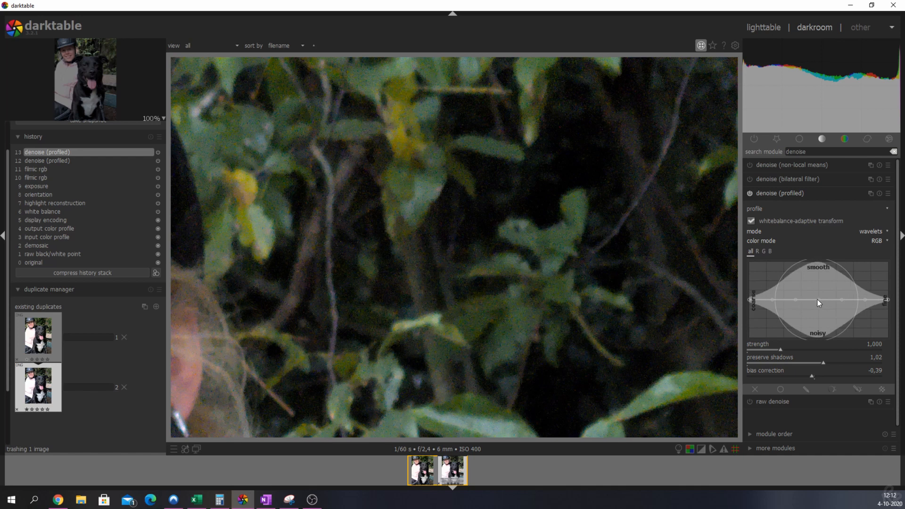
Raise the all-channel wavelet curve slightly towards smooth, using a brush radius that spans coarse to fine
{"action": "scroll", "coordinate": [818, 300], "scroll_direction": "up", "scroll_amount": 6}
{"action": "scroll", "coordinate": [818, 300], "scroll_direction": "down", "scroll_amount": 12}
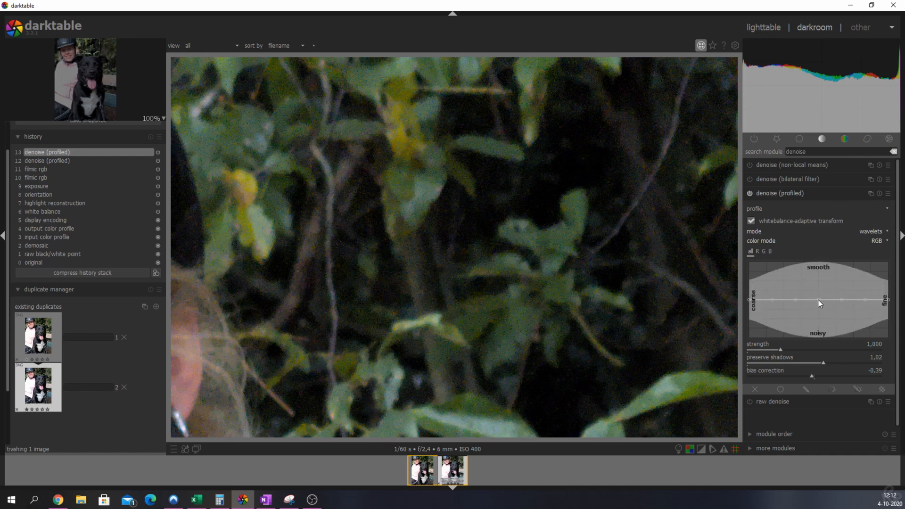
{"action": "scroll", "coordinate": [818, 300], "scroll_direction": "up", "scroll_amount": 10}
{"action": "scroll", "coordinate": [818, 300], "scroll_direction": "down", "scroll_amount": 6}
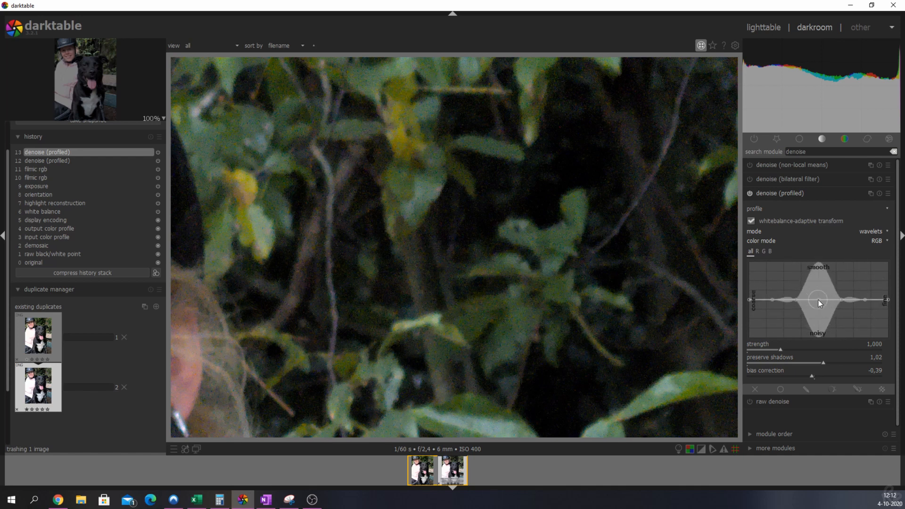
{"action": "scroll", "coordinate": [818, 304], "scroll_direction": "down", "scroll_amount": 3}
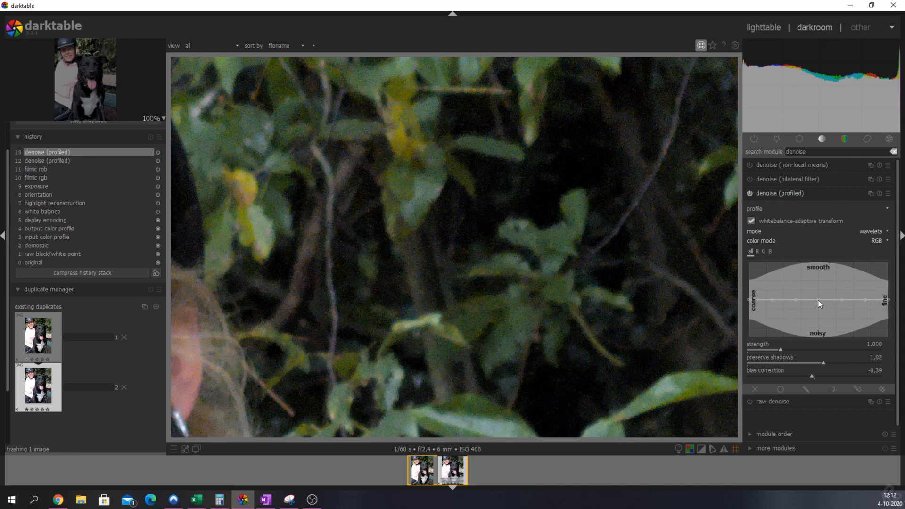
{"action": "left_click_drag", "start_coordinate": [818, 300], "coordinate": [818, 295]}
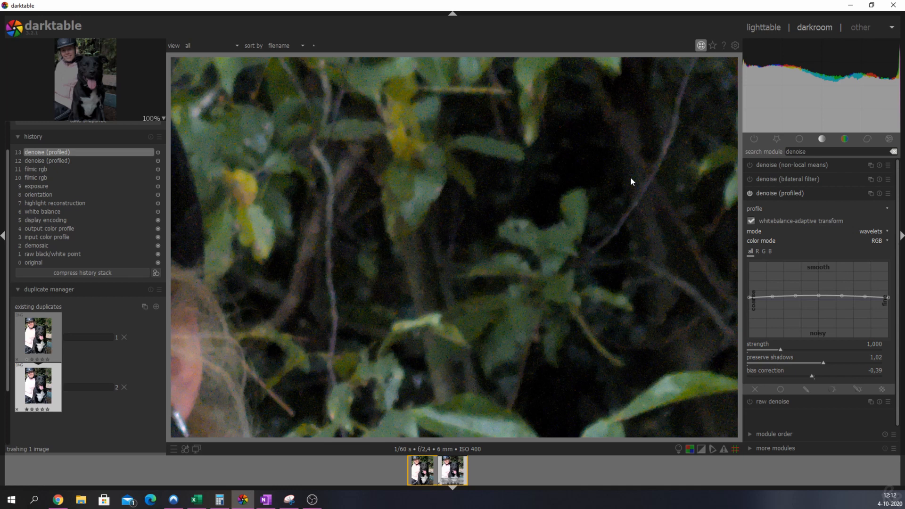
{"action": "scroll", "coordinate": [554, 244], "scroll_direction": "down", "scroll_amount": 4}
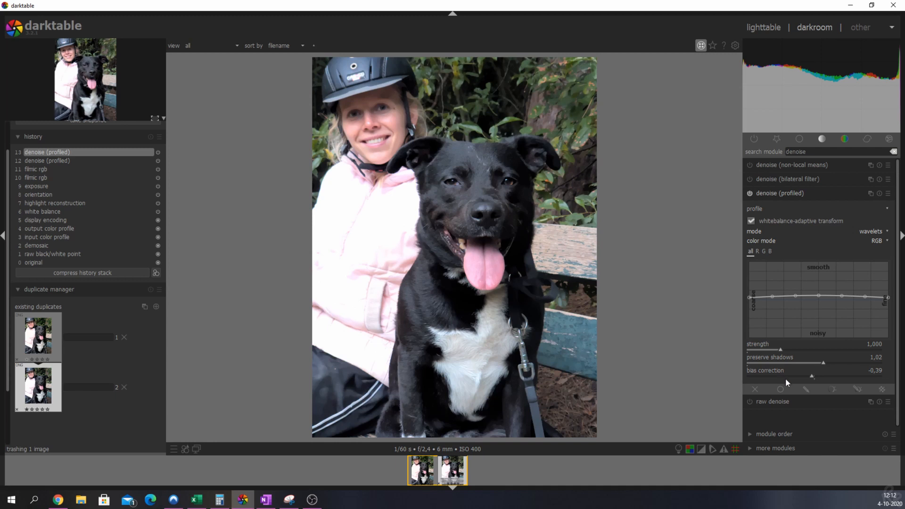
Try the extremes of preserve shadows in denoise (profiled), set it to 0.60, check the dog's face up close and collapse the module
{"action": "left_click_drag", "start_coordinate": [823, 363], "coordinate": [745, 363]}
{"action": "left_click_drag", "start_coordinate": [754, 366], "coordinate": [882, 363]}
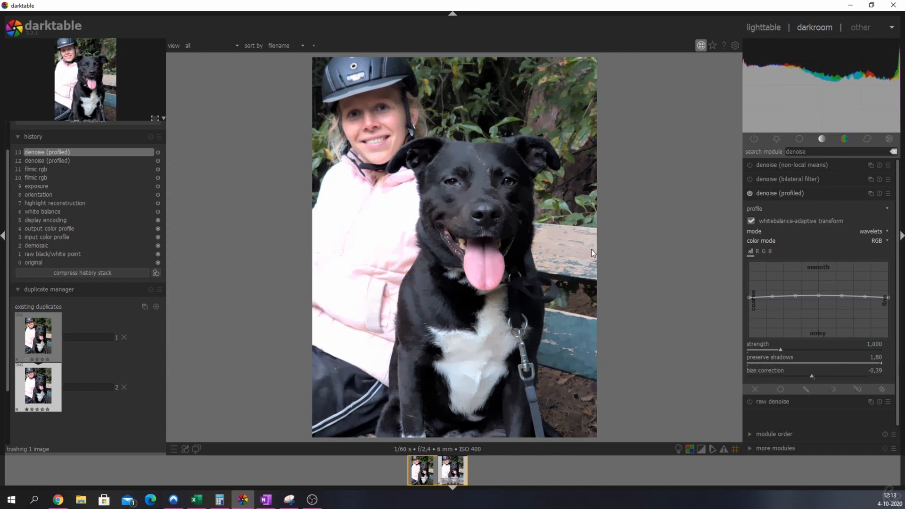
{"action": "right_click", "coordinate": [876, 358]}
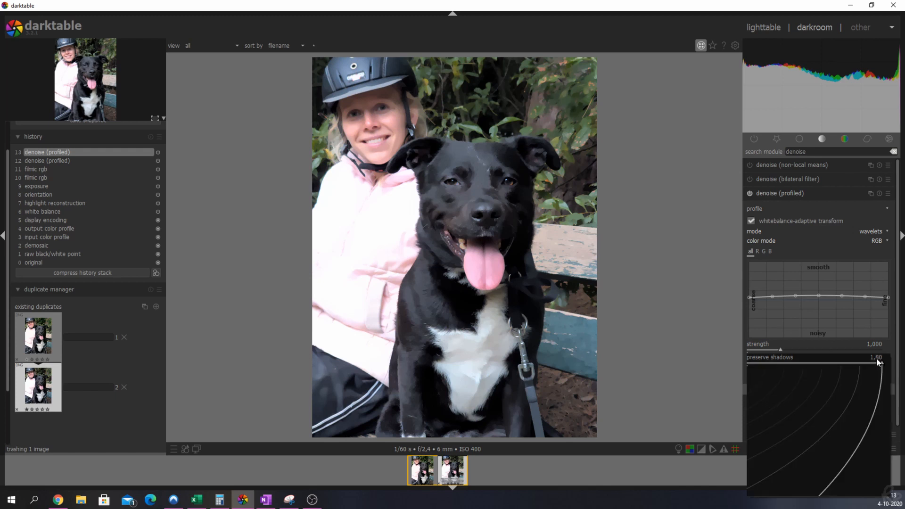
{"action": "type", "text": "0.6"}
{"action": "key", "text": "Return"}
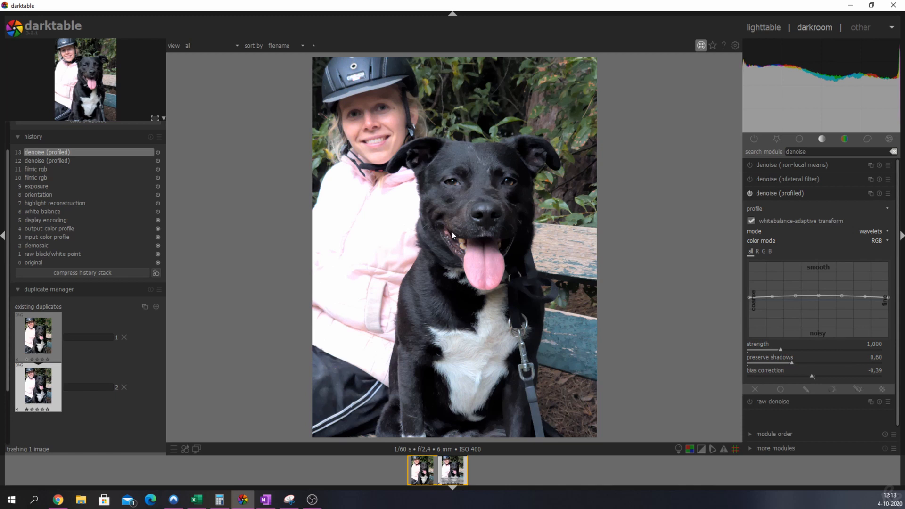
{"action": "scroll", "coordinate": [517, 114], "scroll_direction": "up", "scroll_amount": 5}
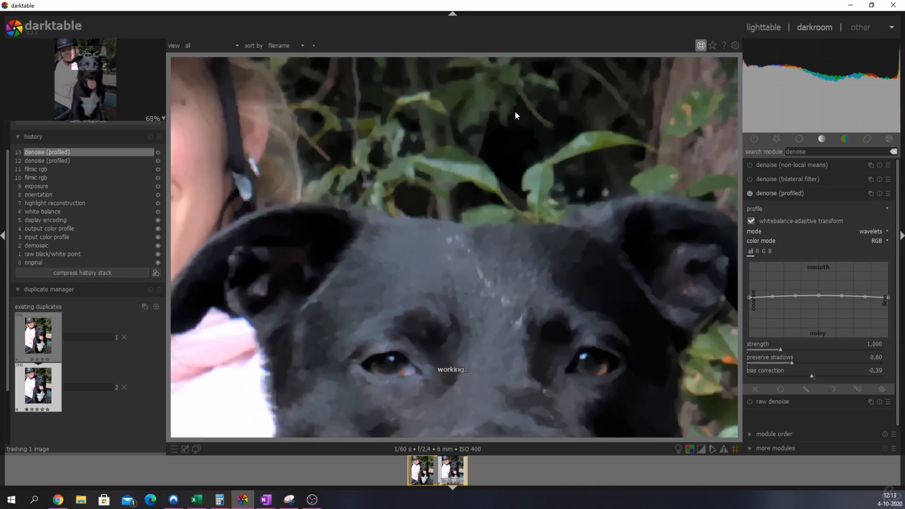
{"action": "scroll", "coordinate": [412, 187], "scroll_direction": "down", "scroll_amount": 5}
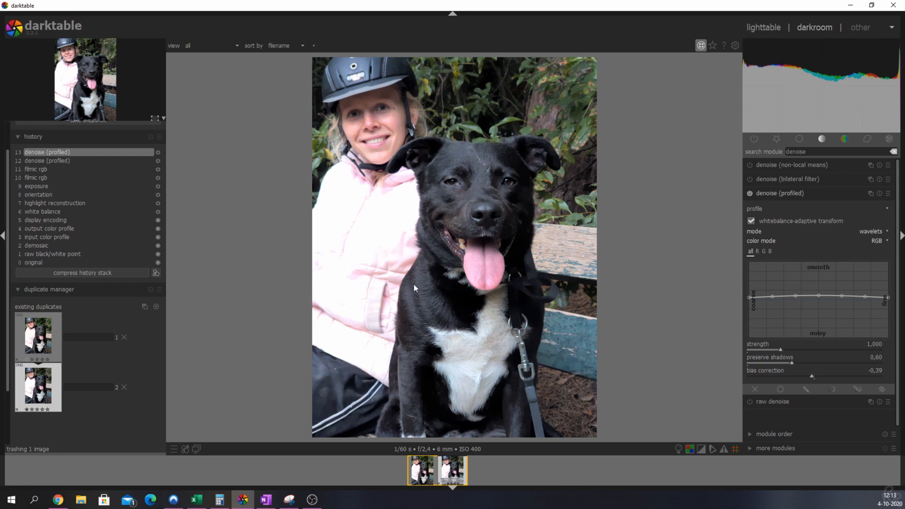
{"action": "left_click", "coordinate": [773, 193]}
Activate the color correction module, shift the highlights slightly towards warm orange and nudge the shadows point
{"action": "left_click_drag", "start_coordinate": [808, 154], "coordinate": [758, 143]}
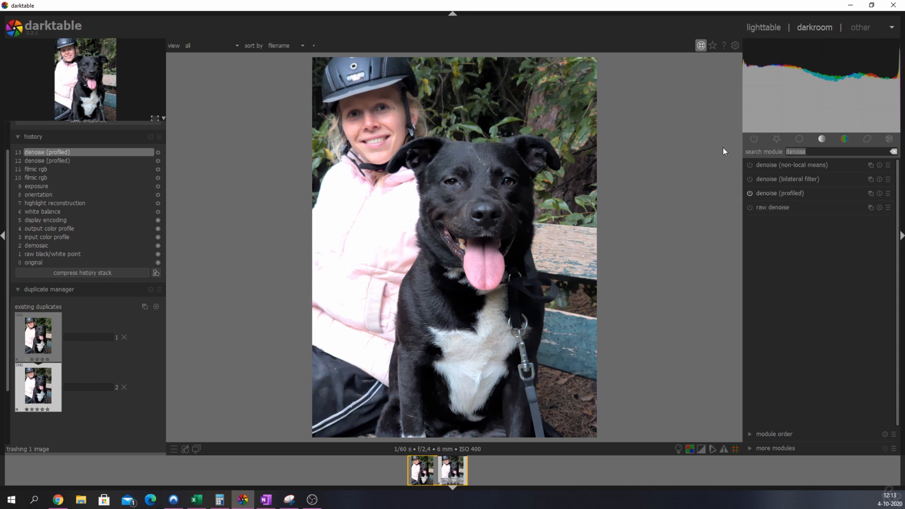
{"action": "type", "text": "color corr"}
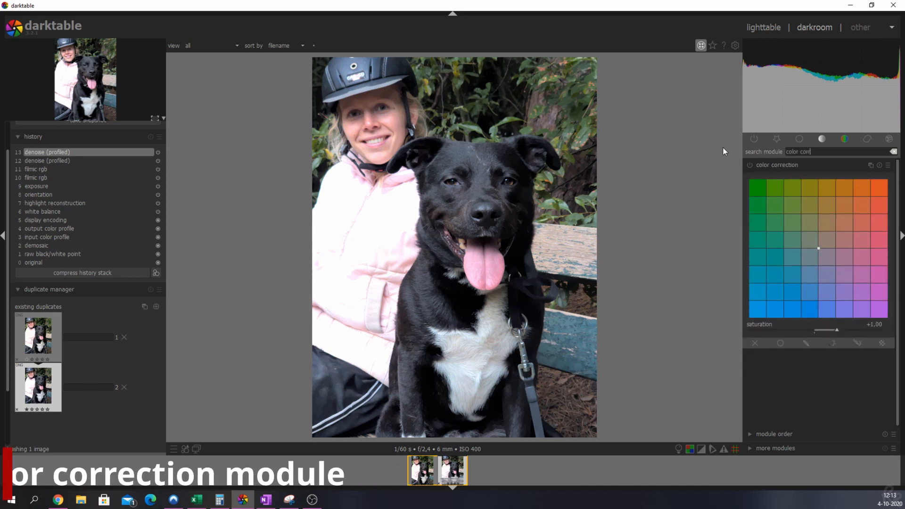
{"action": "left_click", "coordinate": [750, 166]}
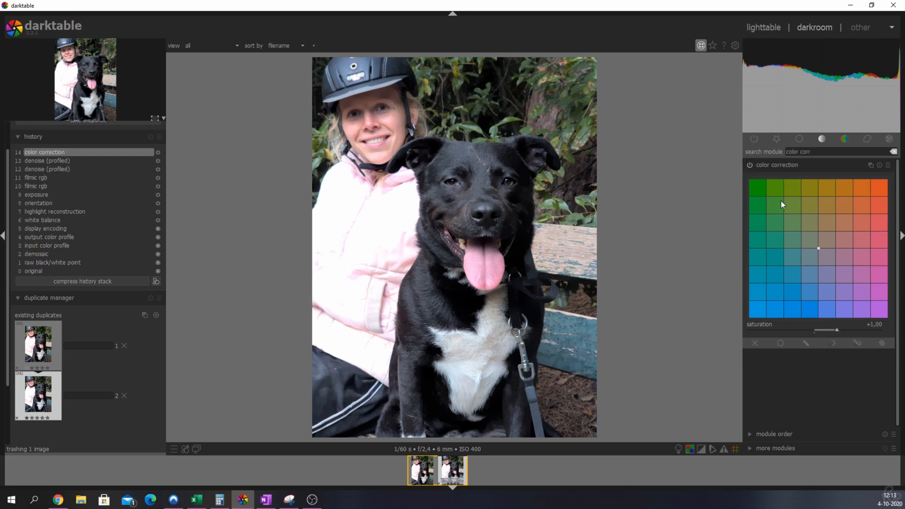
{"action": "left_click_drag", "start_coordinate": [818, 248], "coordinate": [823, 244]}
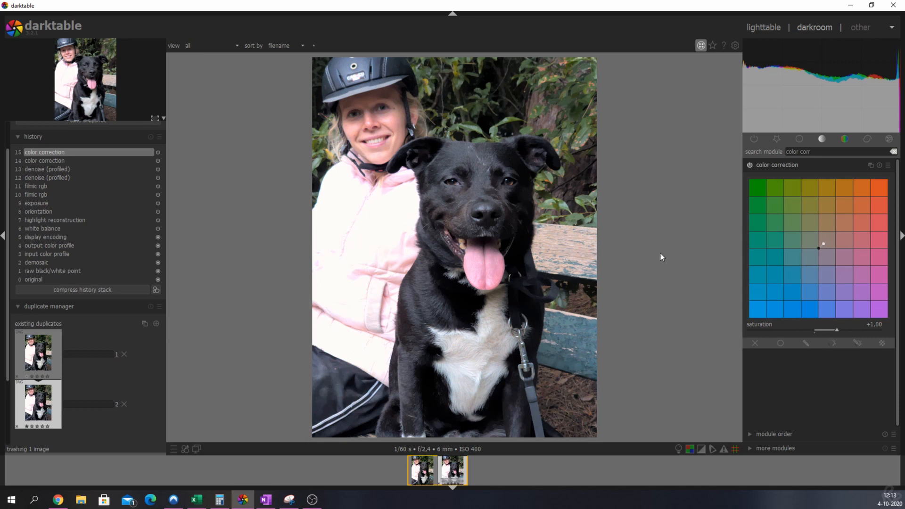
{"action": "mouse_move", "coordinate": [818, 251]}
{"action": "left_mouse_down"}
{"action": "mouse_move", "coordinate": [797, 277]}
{"action": "mouse_move", "coordinate": [818, 247]}
{"action": "left_mouse_up"}
Activate the color look up table, sample the green foliage beside the tree trunk and select its dark green patch
{"action": "left_click_drag", "start_coordinate": [814, 152], "coordinate": [758, 140]}
{"action": "type", "text": "color look"}
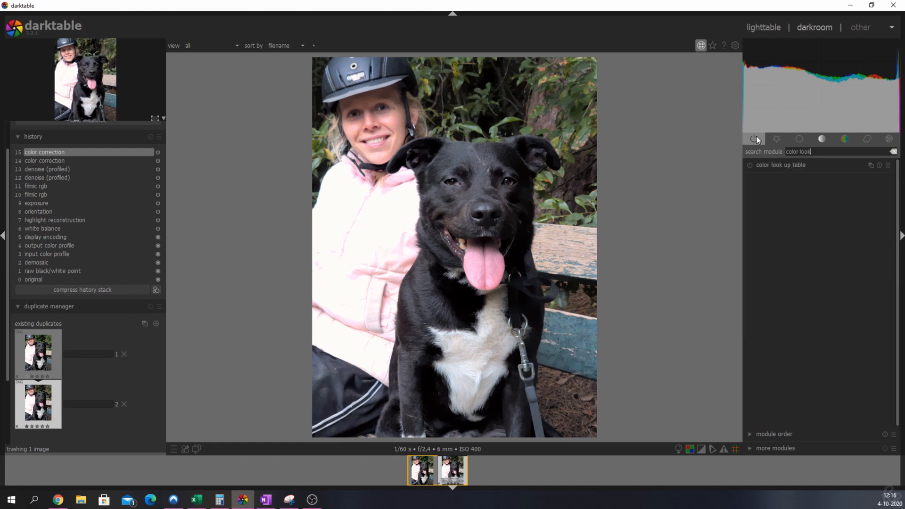
{"action": "left_click", "coordinate": [750, 165]}
{"action": "left_click", "coordinate": [782, 165]}
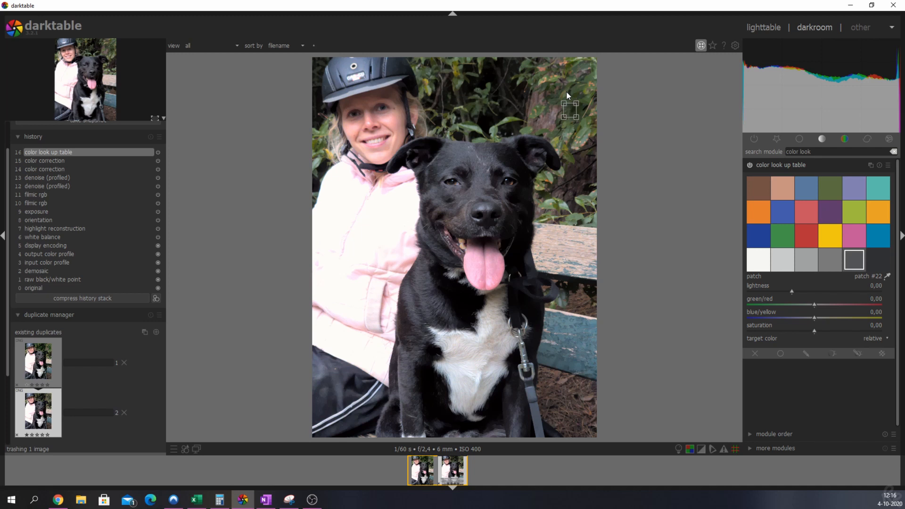
{"action": "left_click_drag", "start_coordinate": [567, 91], "coordinate": [580, 108]}
{"action": "left_click", "coordinate": [881, 262]}
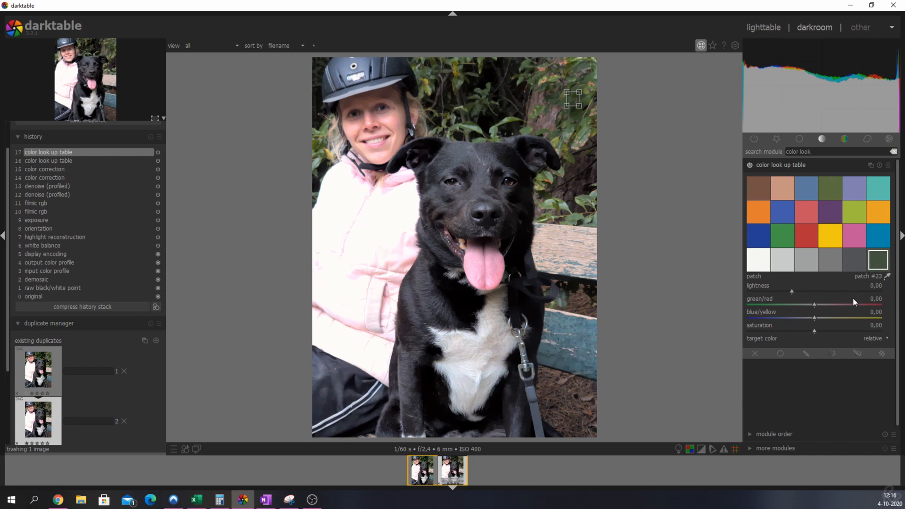
Set the dark green patch to green/red -4.70, blue/yellow 3.72 and saturation 5.92
{"action": "scroll", "coordinate": [875, 300], "scroll_direction": "down", "scroll_amount": 2}
{"action": "scroll", "coordinate": [875, 299], "scroll_direction": "down", "scroll_amount": 1}
{"action": "scroll", "coordinate": [881, 317], "scroll_direction": "up", "scroll_amount": 2}
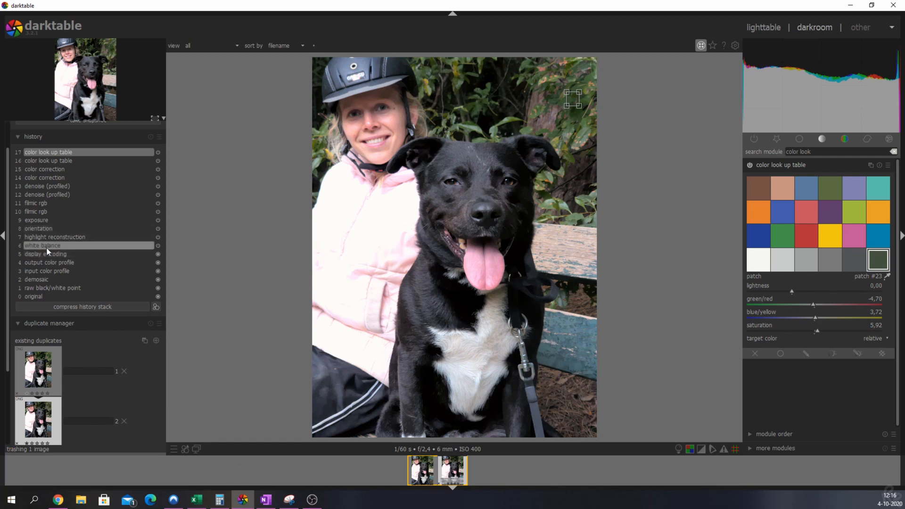
Set the white balance tint to 1.026 and the temperature to 5523 K, and compress the history stack
{"action": "left_click", "coordinate": [797, 152]}
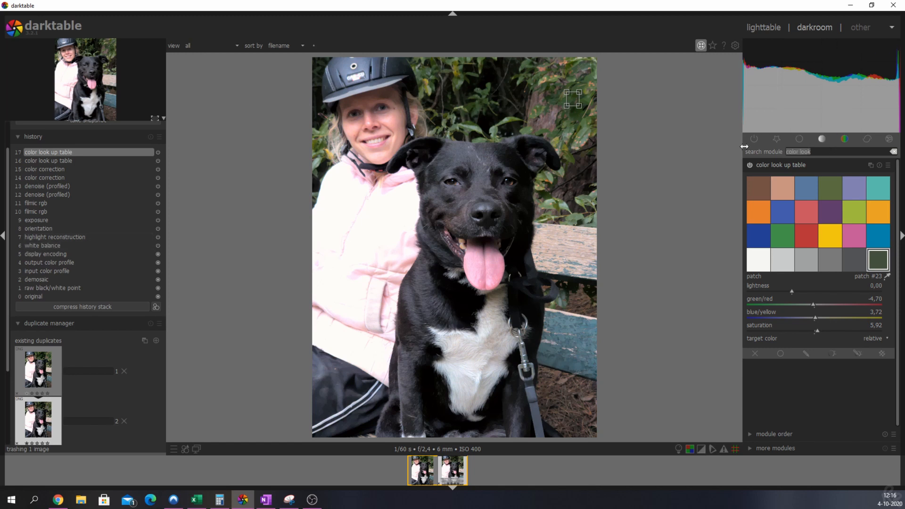
{"action": "type", "text": "white"}
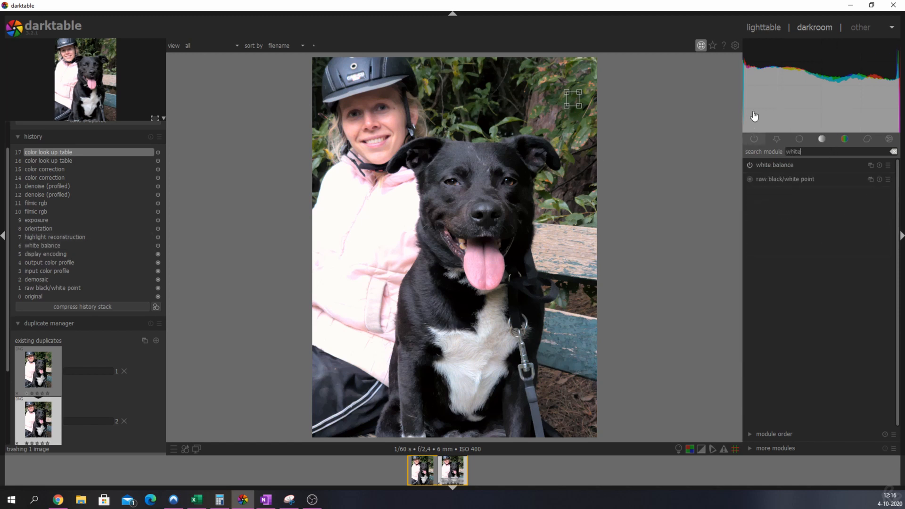
{"action": "left_click", "coordinate": [789, 165]}
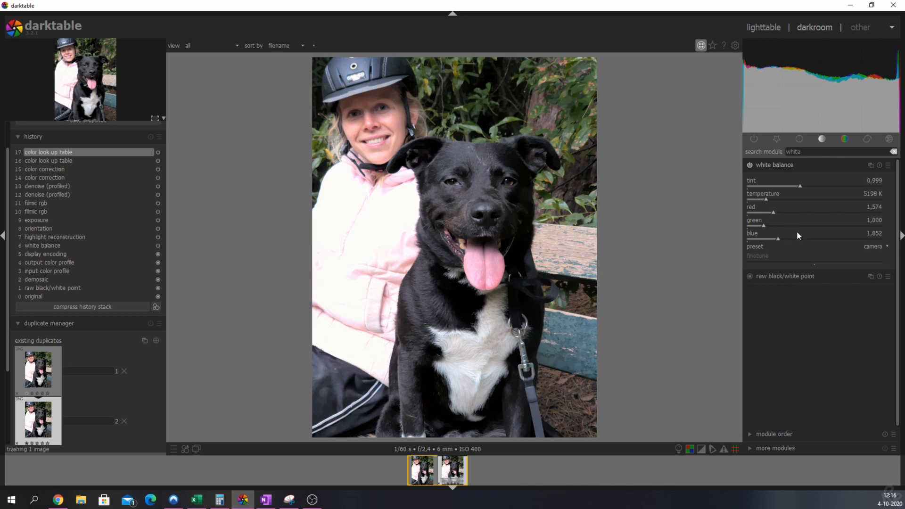
{"action": "left_click_drag", "start_coordinate": [764, 199], "coordinate": [785, 202]}
{"action": "left_click_drag", "start_coordinate": [810, 198], "coordinate": [776, 203]}
{"action": "scroll", "coordinate": [775, 201], "scroll_direction": "down", "scroll_amount": 3}
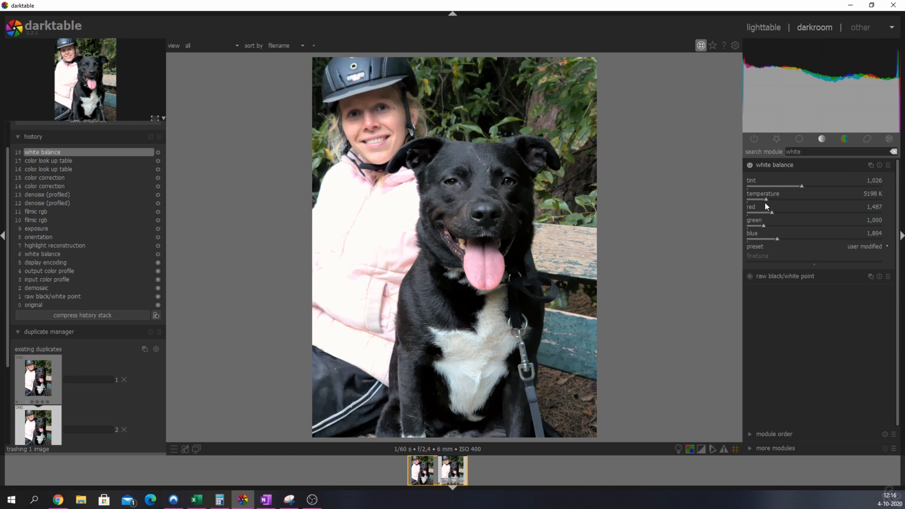
{"action": "scroll", "coordinate": [764, 199], "scroll_direction": "down", "scroll_amount": 2}
{"action": "left_click_drag", "start_coordinate": [765, 199], "coordinate": [768, 199]}
{"action": "left_click", "coordinate": [95, 314]}
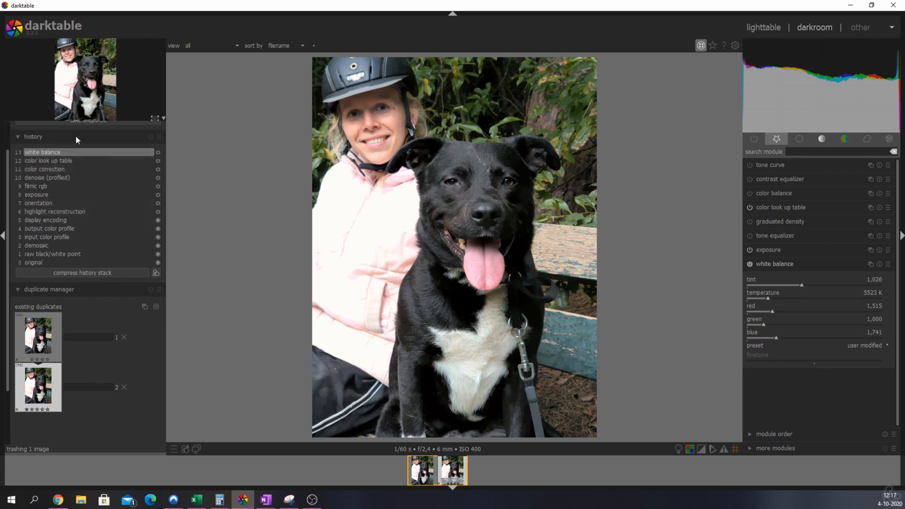
Compare the white balance (13) snapshot with the orientation history state using the split line, and place 20201003_144955.JPG in Photos beside the edit
{"action": "scroll", "coordinate": [100, 159], "scroll_direction": "up", "scroll_amount": 4}
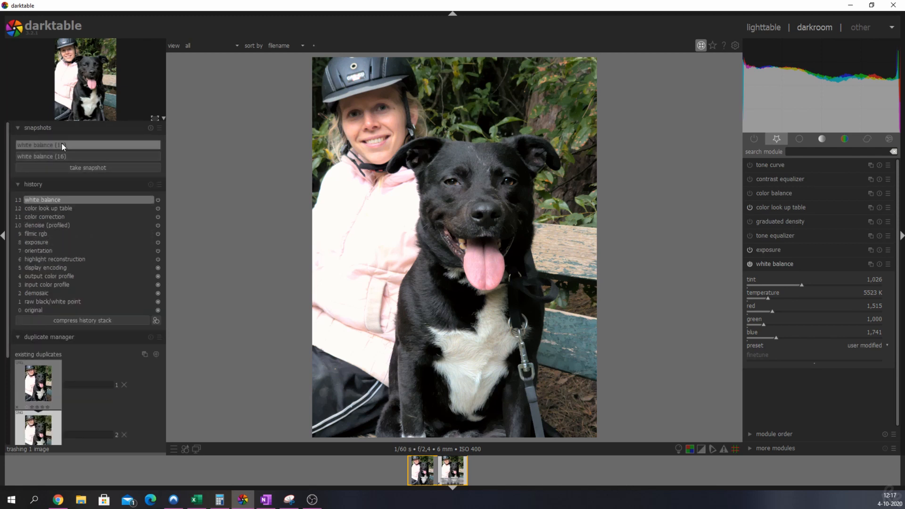
{"action": "left_click", "coordinate": [62, 144]}
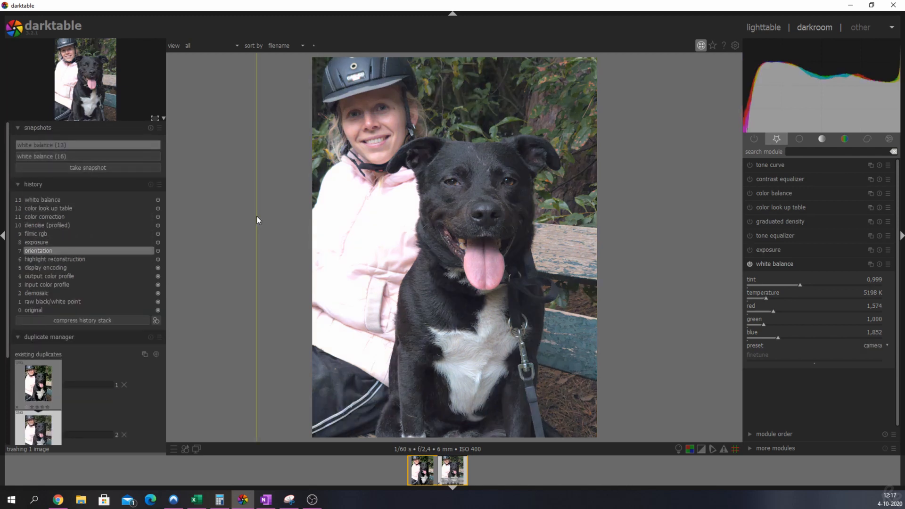
{"action": "left_click_drag", "start_coordinate": [256, 216], "coordinate": [614, 228]}
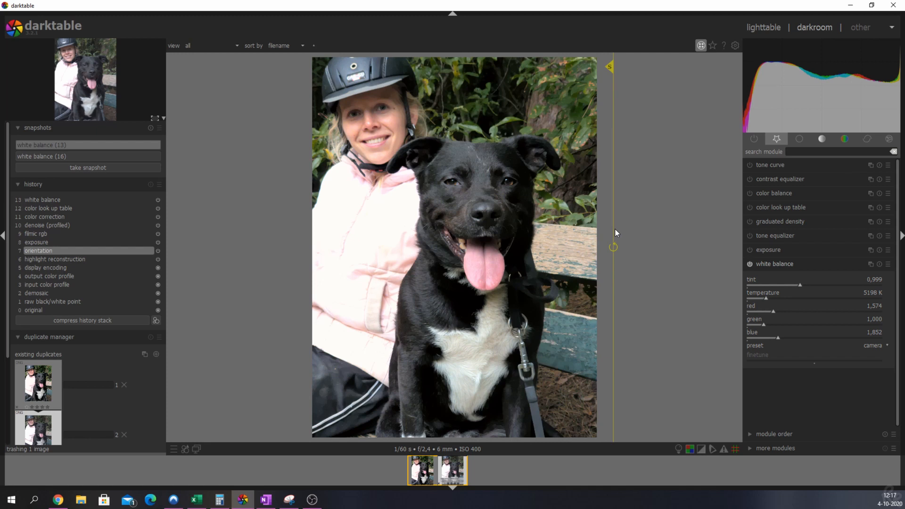
{"action": "left_click_drag", "start_coordinate": [615, 229], "coordinate": [617, 180]}
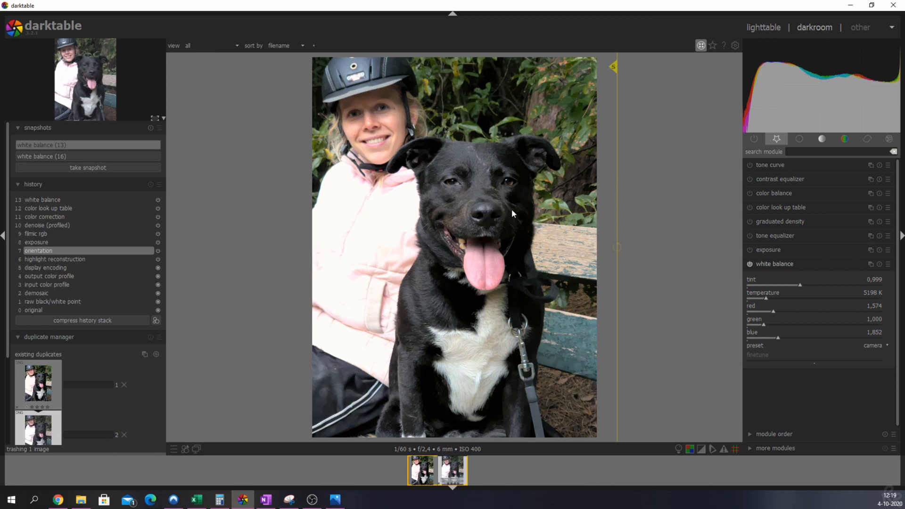
{"action": "left_click_drag", "start_coordinate": [0, 51], "coordinate": [128, 45]}
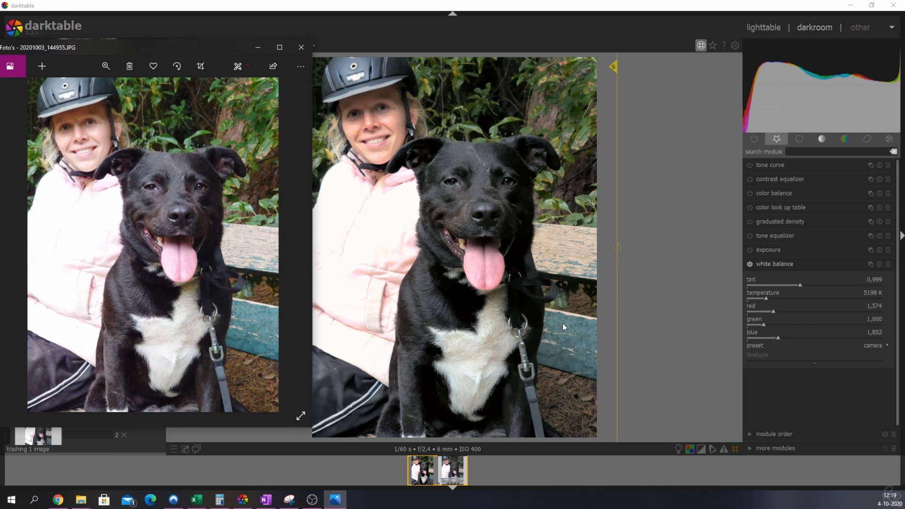